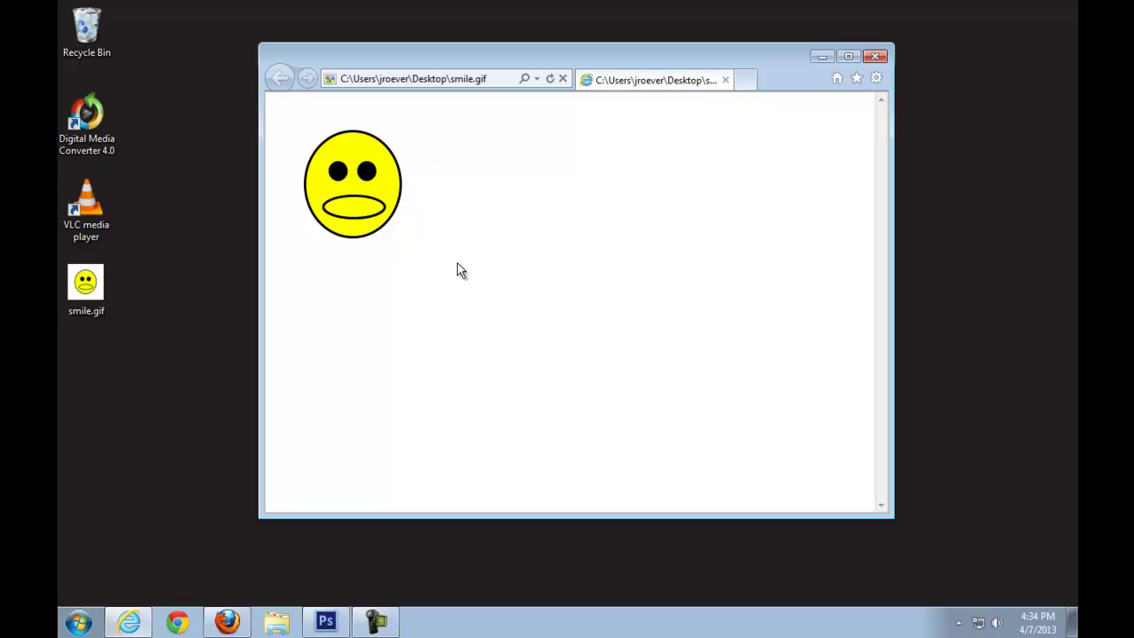
Switch to Photoshop and create a new document from the Web preset, 200 pixels wide and 200 pixels high
left_click(875, 56)
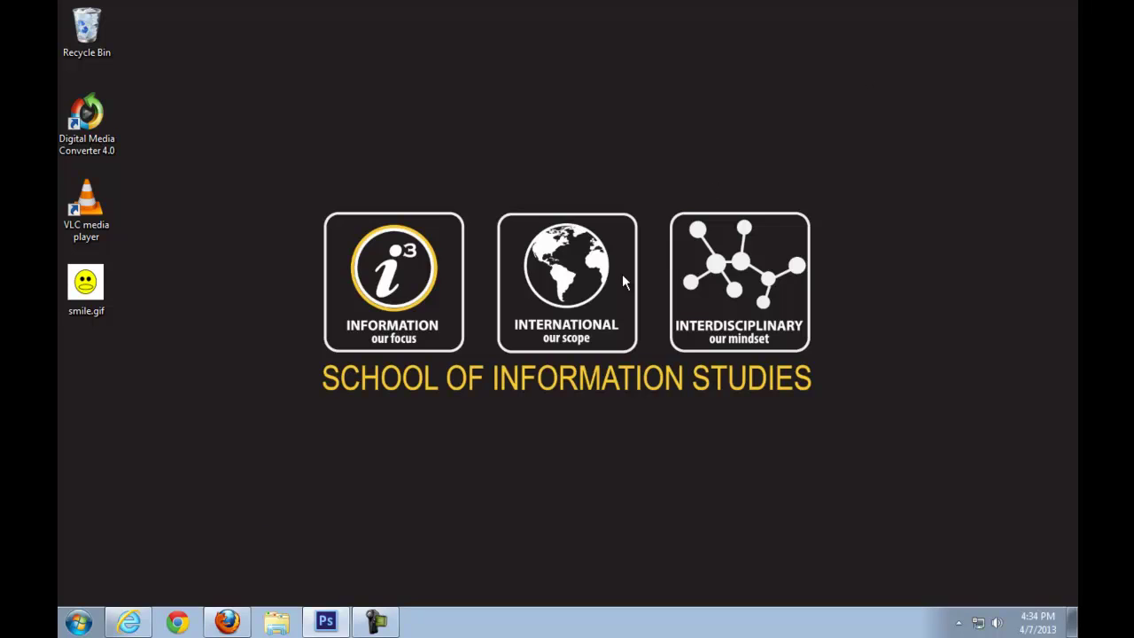
left_click(325, 621)
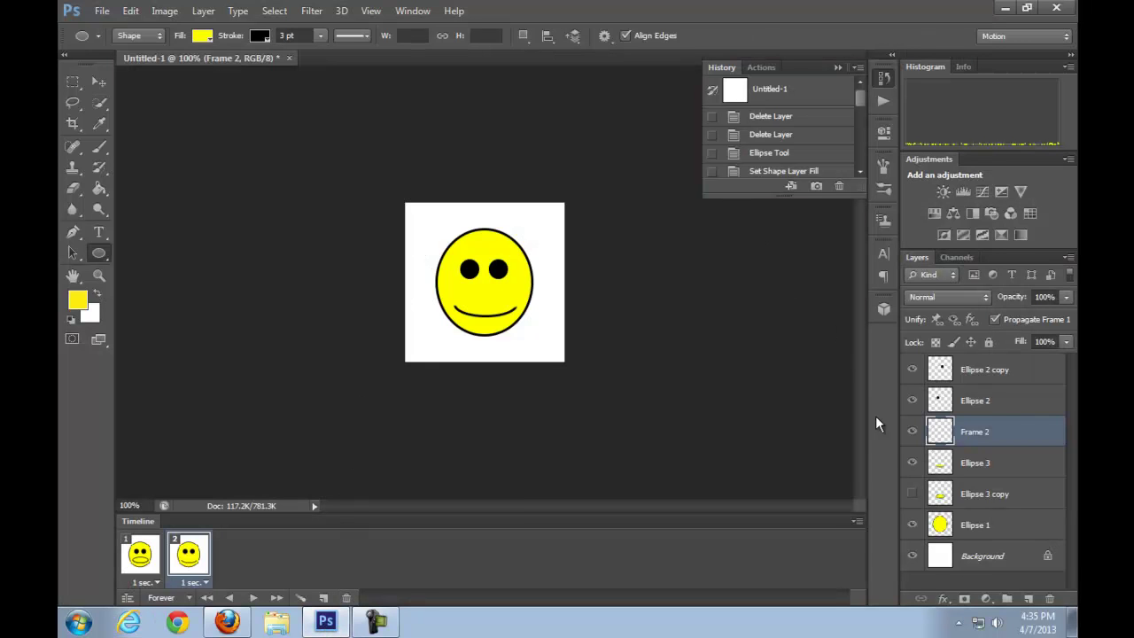
left_click(102, 12)
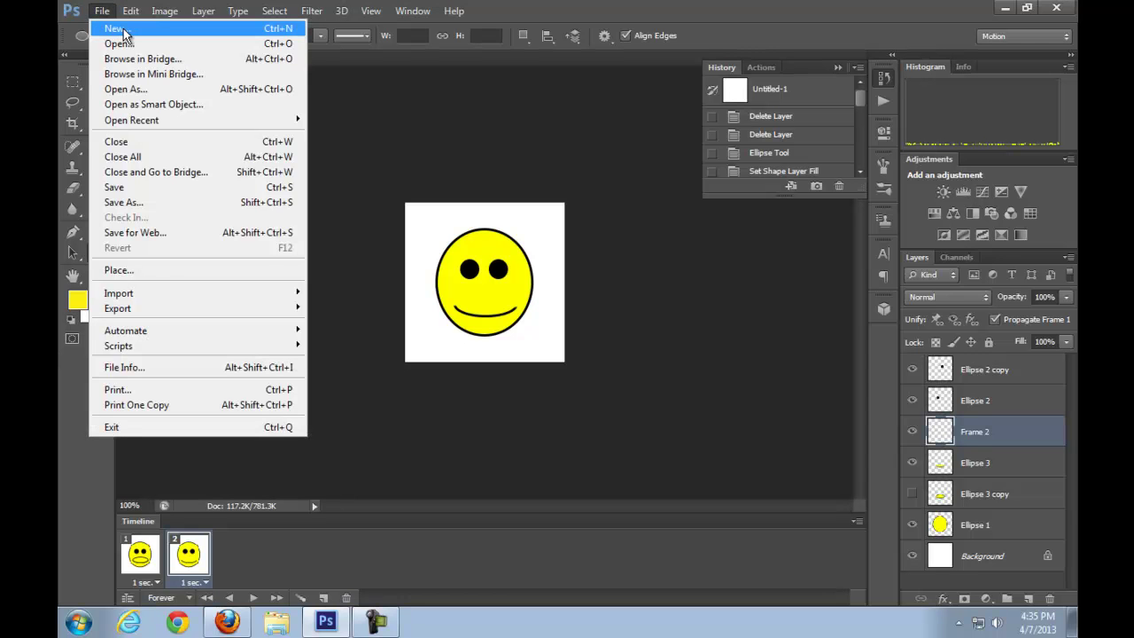
left_click(124, 34)
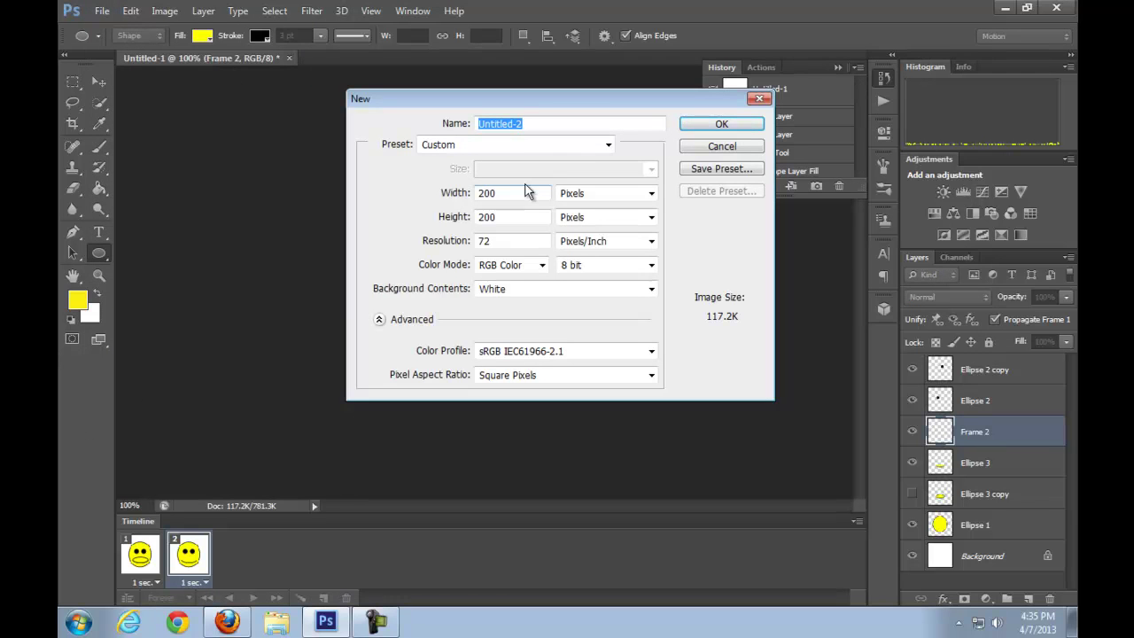
left_click(608, 144)
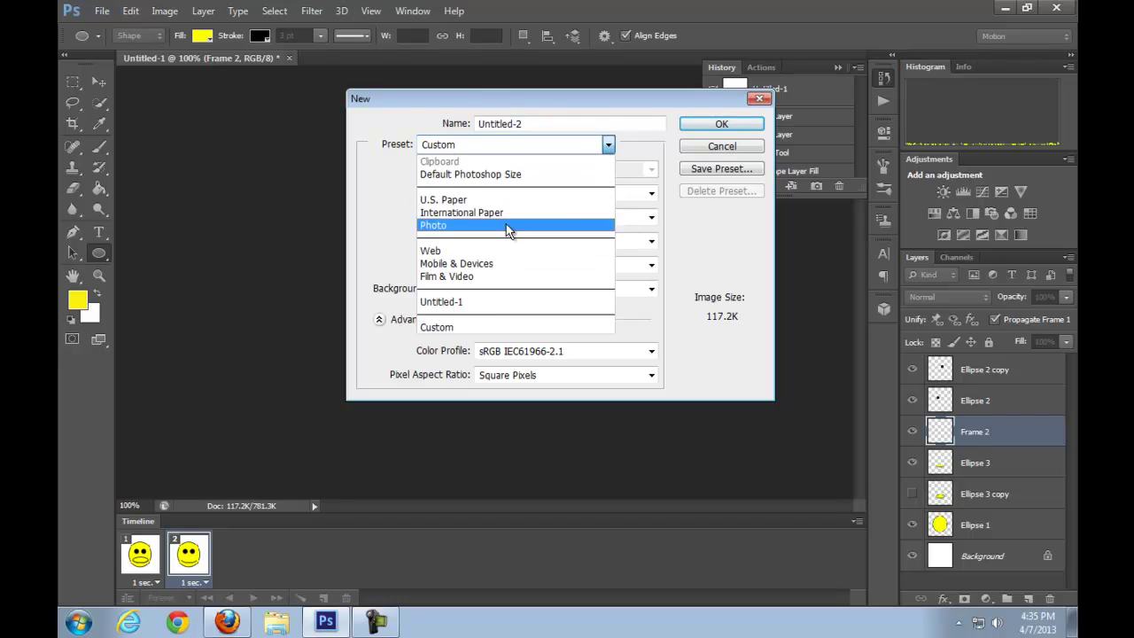
left_click(489, 254)
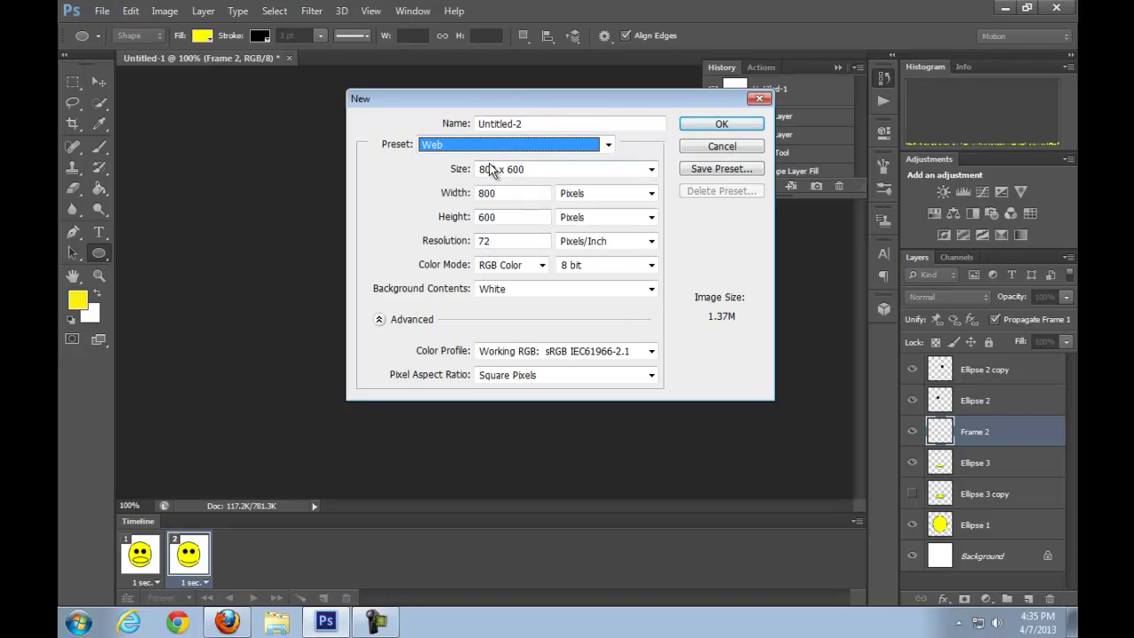
double_click(510, 196)
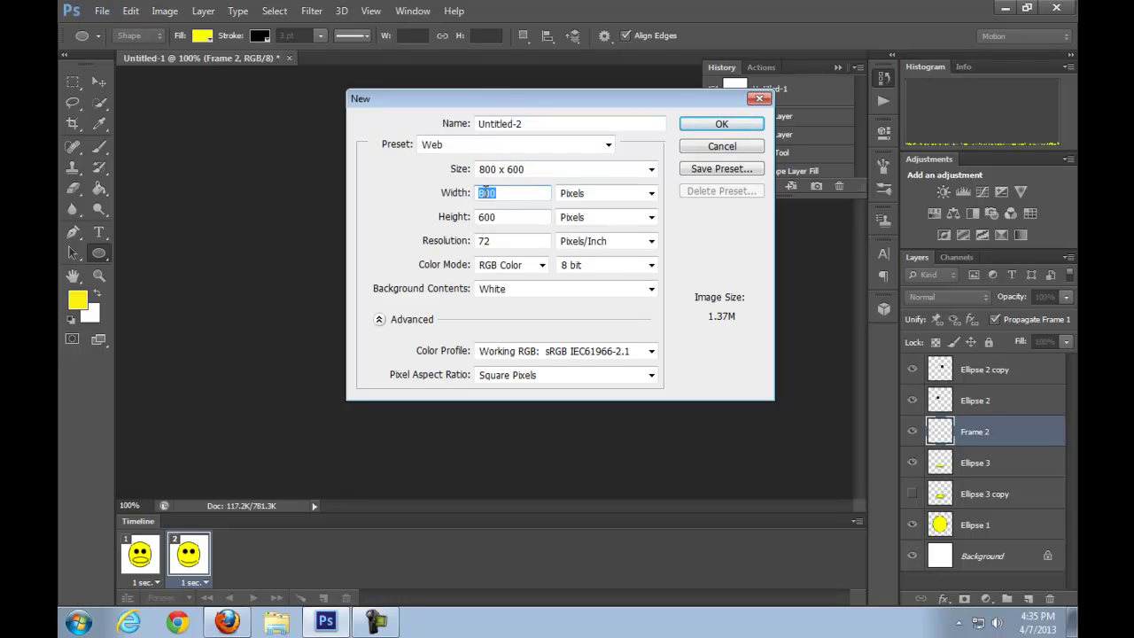
type("200")
double_click(506, 216)
type("200")
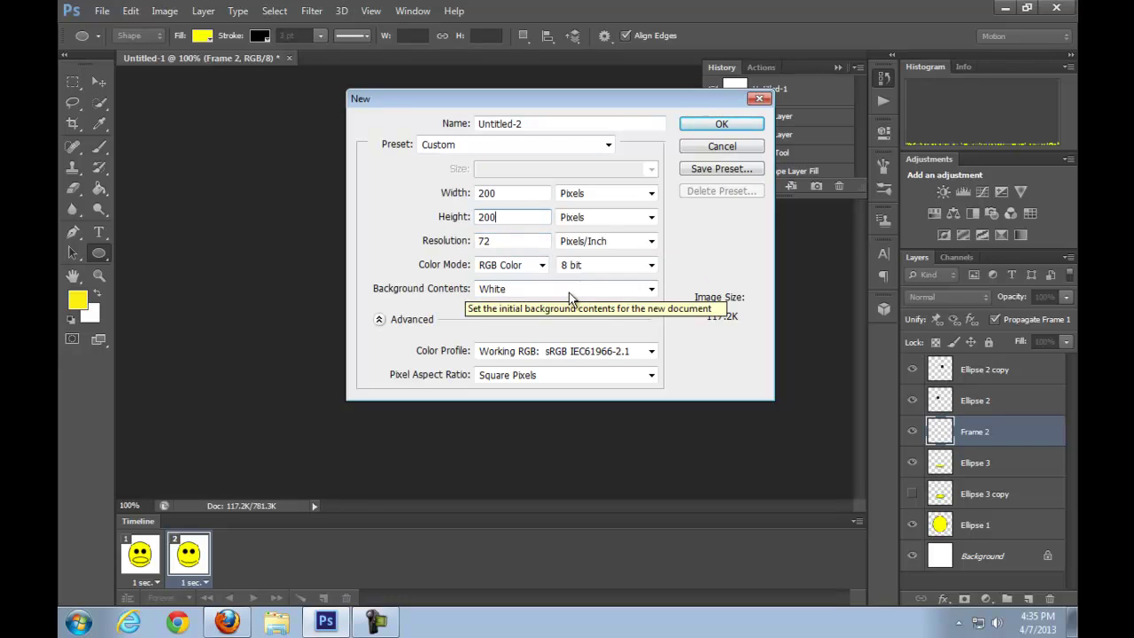
left_click(721, 125)
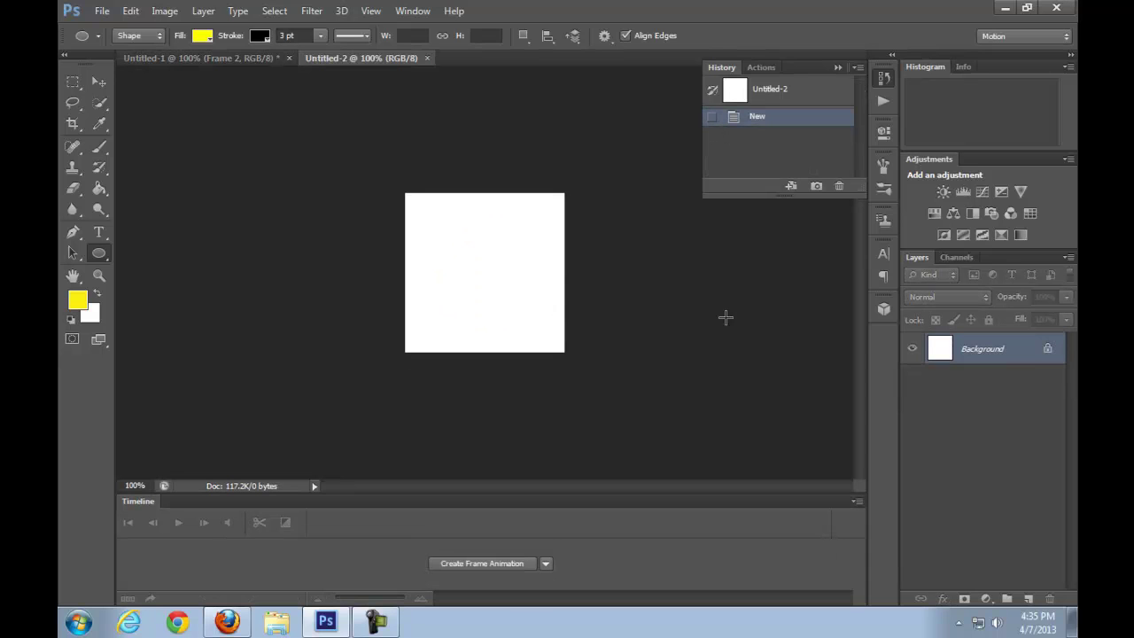
Switch to the Essentials workspace and draw a yellow, black-outlined face ellipse about 130 by 127 px centred on the canvas
left_click(1066, 38)
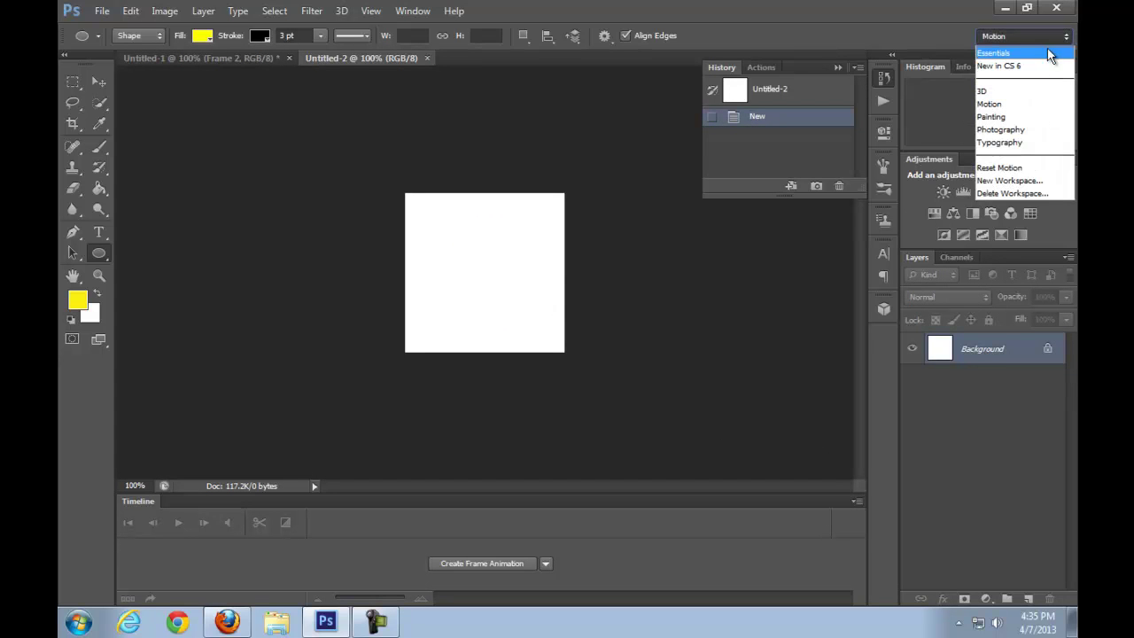
left_click(993, 53)
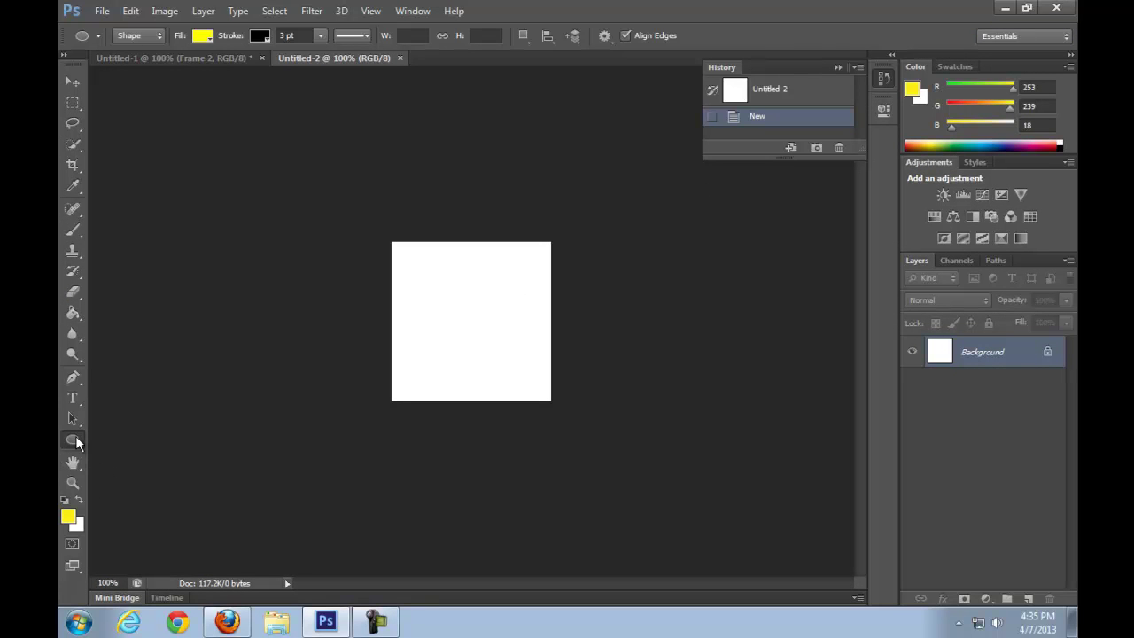
left_click_drag(421, 275, 523, 375)
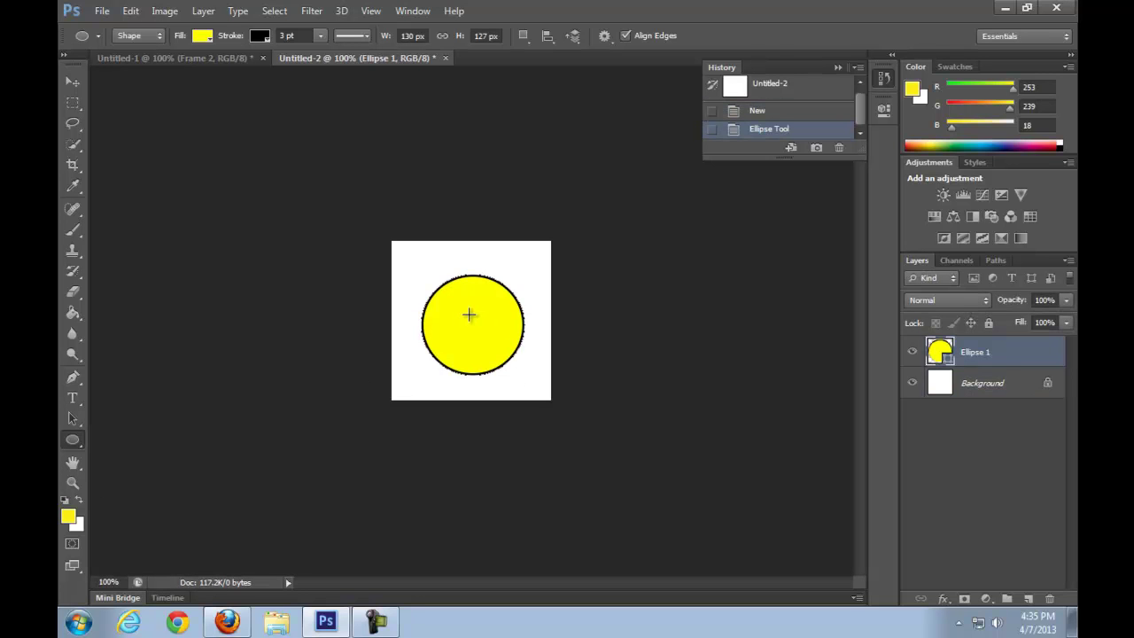
left_click(72, 421)
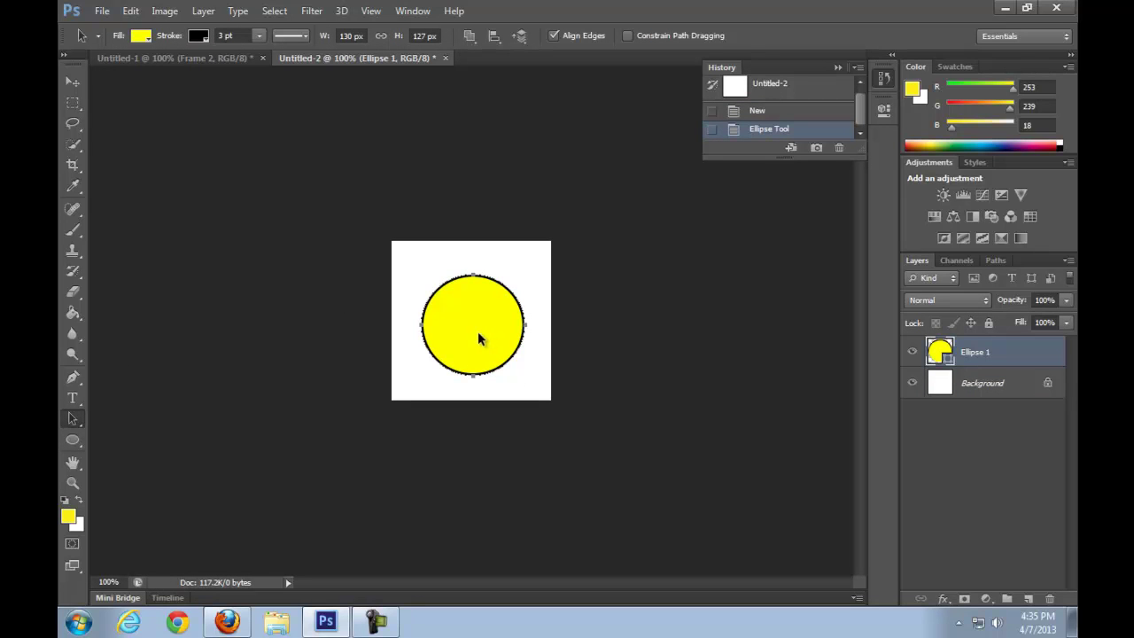
left_click_drag(477, 331, 479, 328)
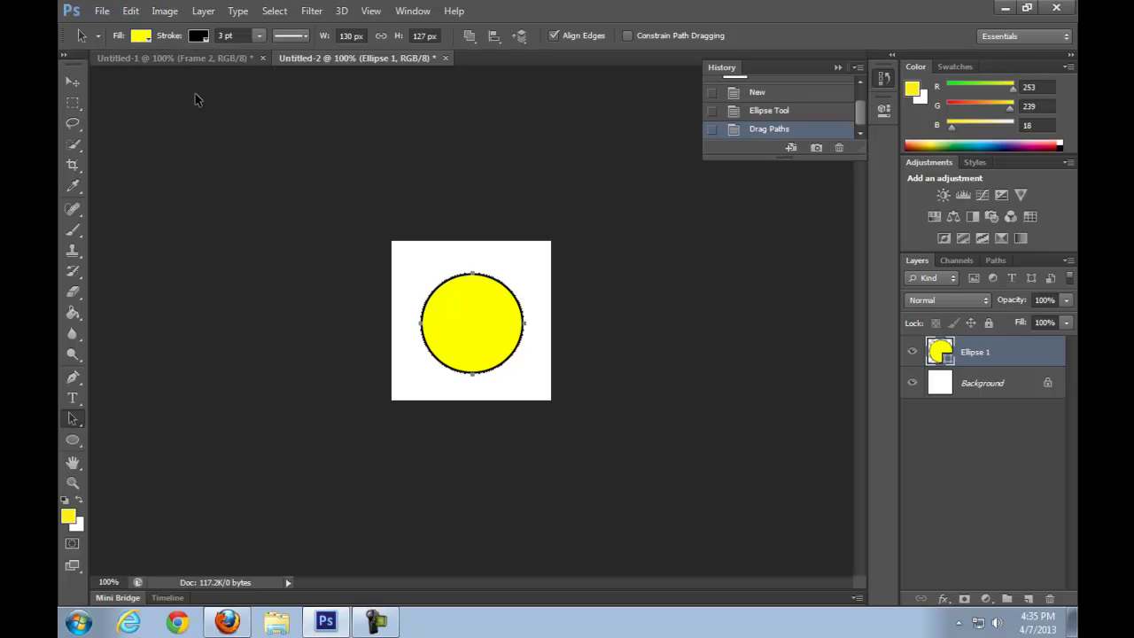
Draw a left eye ellipse about 32 by 30 px in the upper half of the face and fill it black
left_click(73, 440)
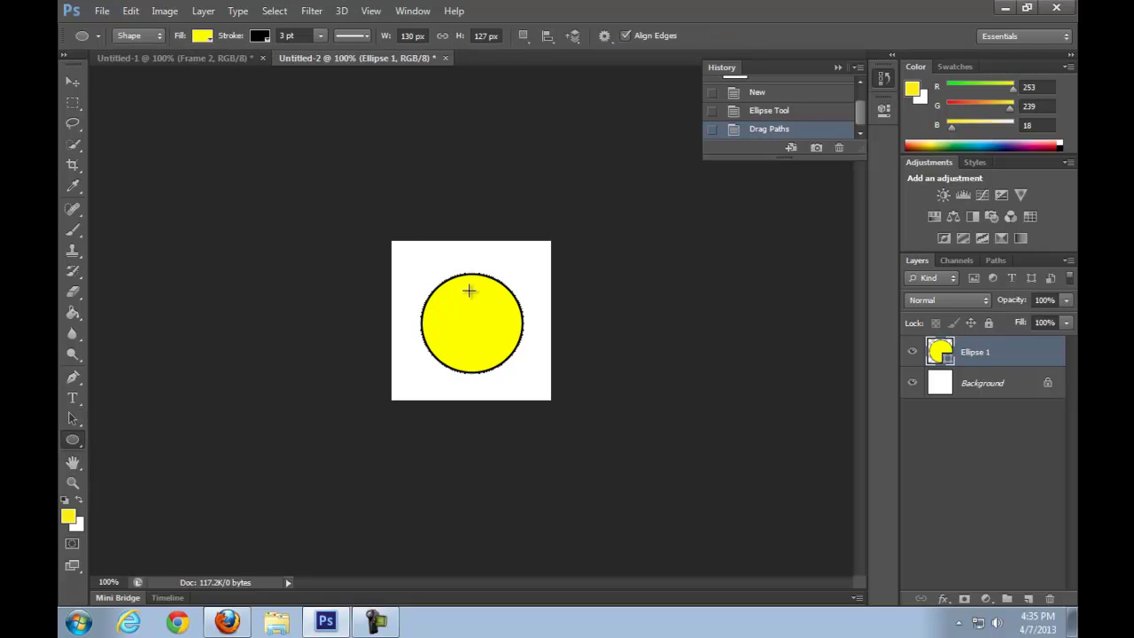
left_click_drag(443, 301, 470, 326)
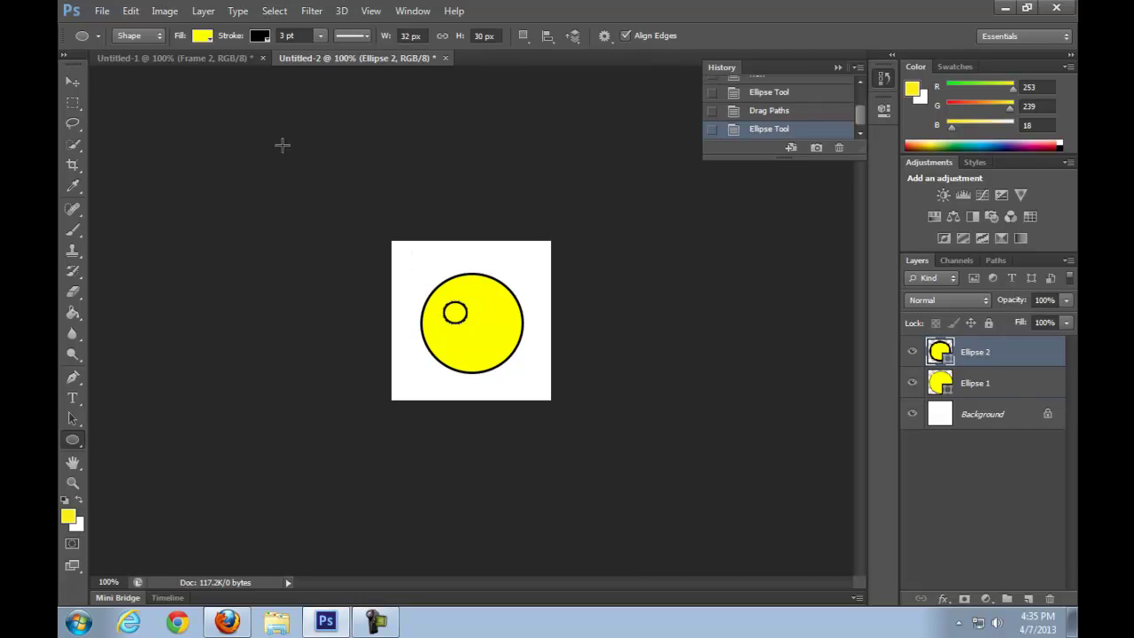
left_click(203, 35)
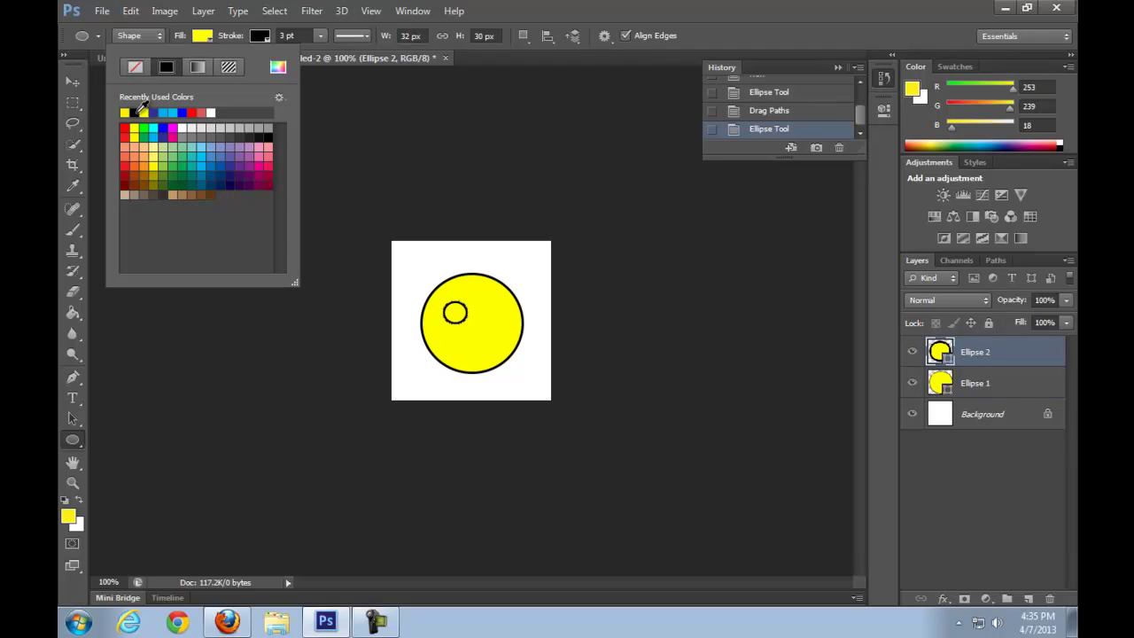
left_click(134, 112)
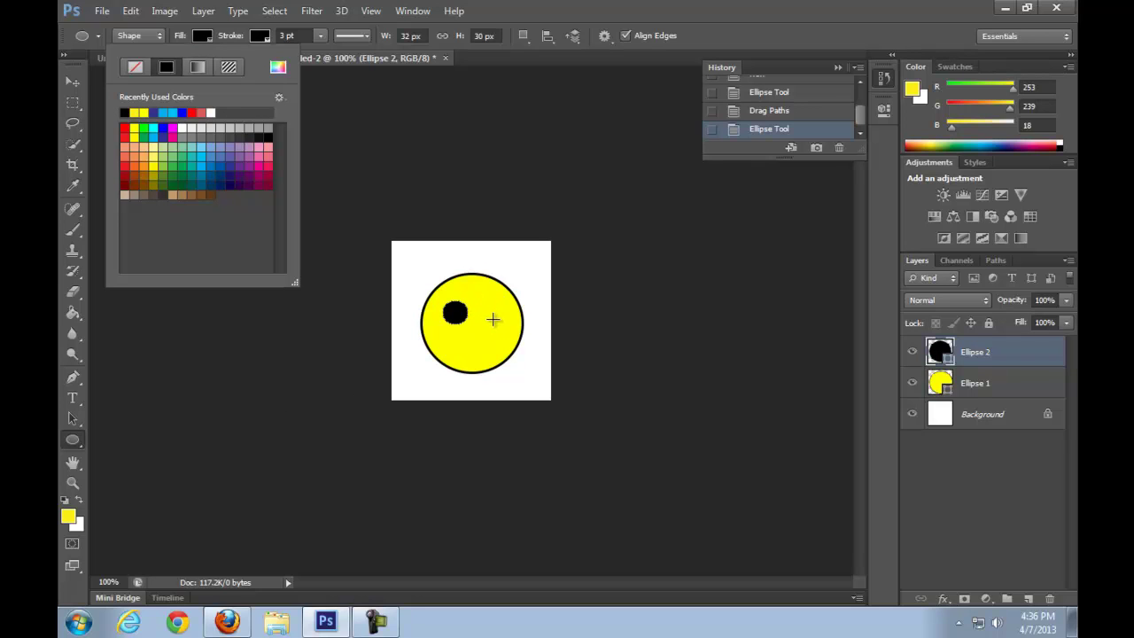
Duplicate the eye layer and move the copy to the right of the original to form the second eye
left_click(987, 352)
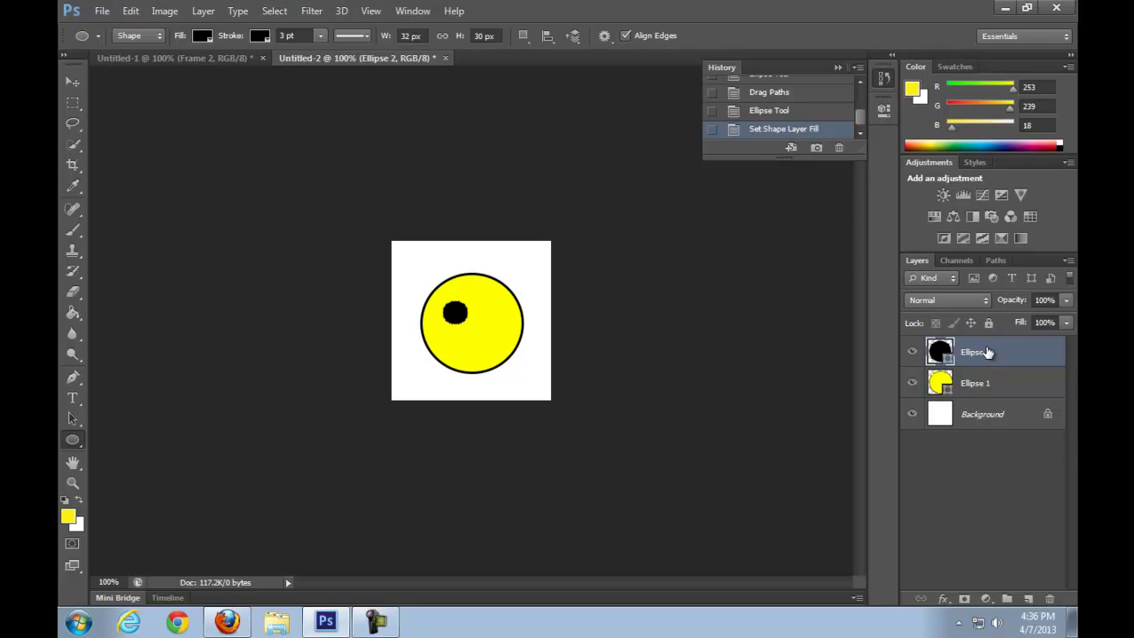
right_click(990, 354)
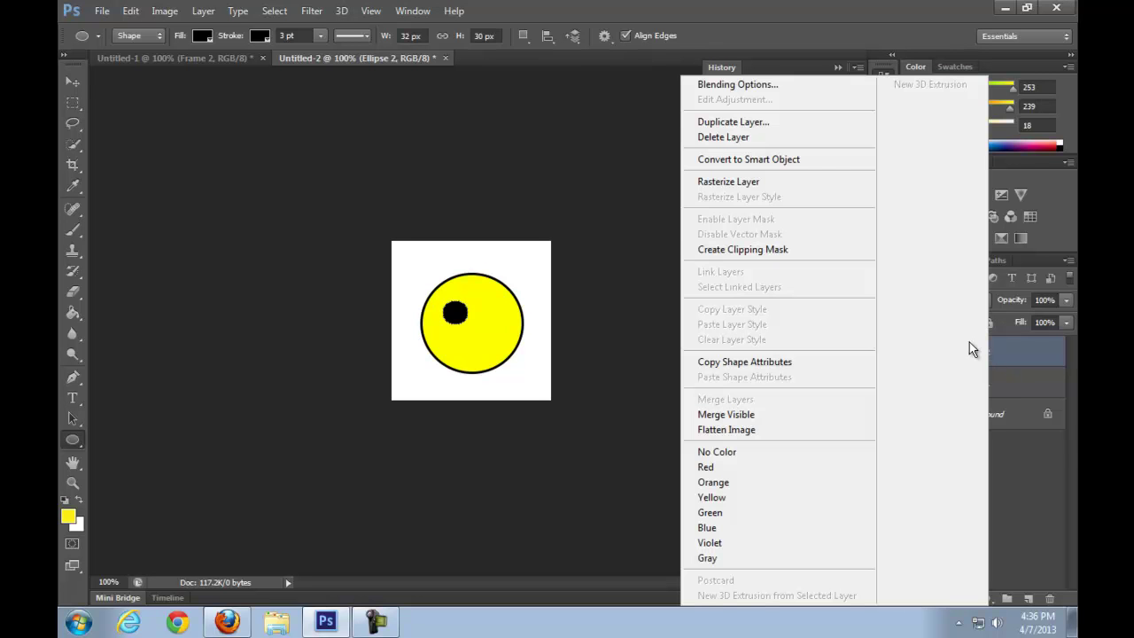
left_click(753, 122)
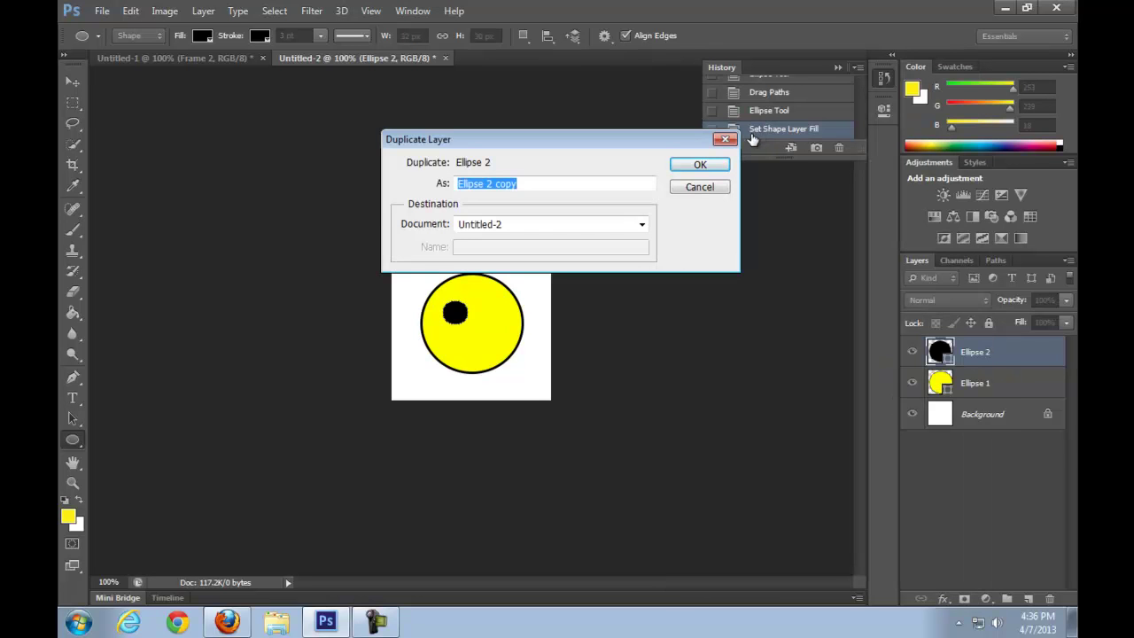
left_click(708, 165)
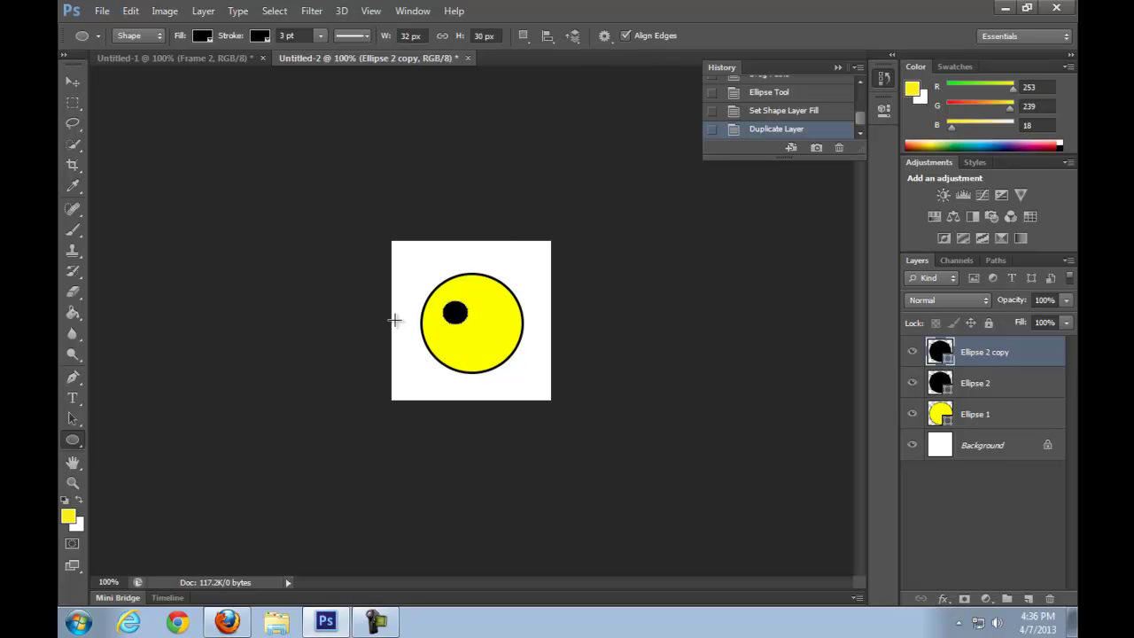
left_click(73, 418)
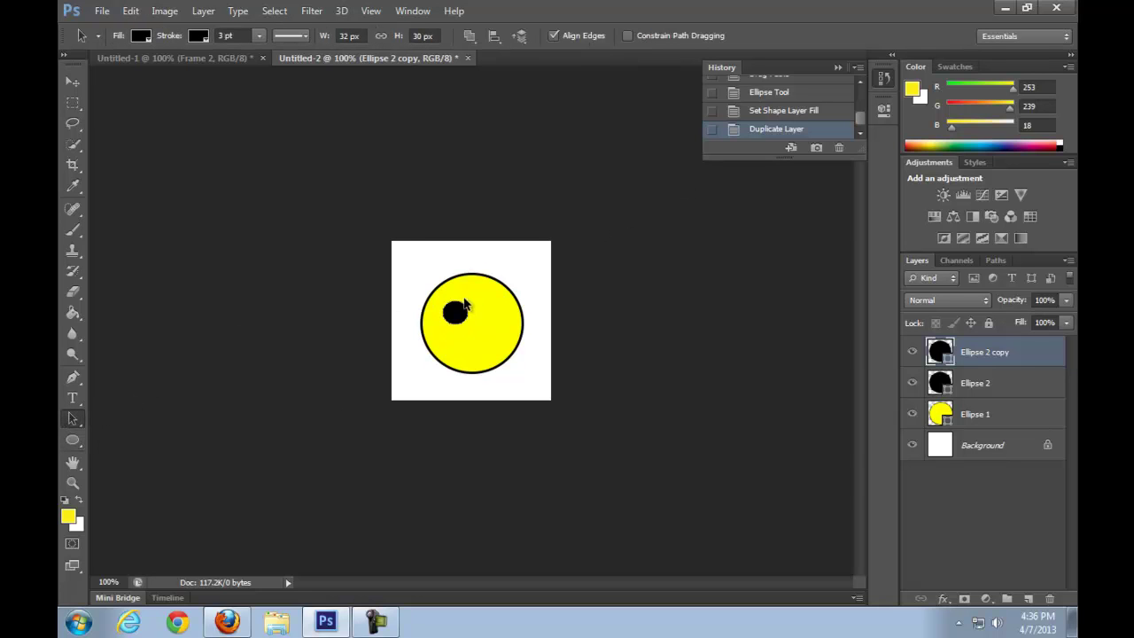
left_click_drag(458, 317, 489, 319)
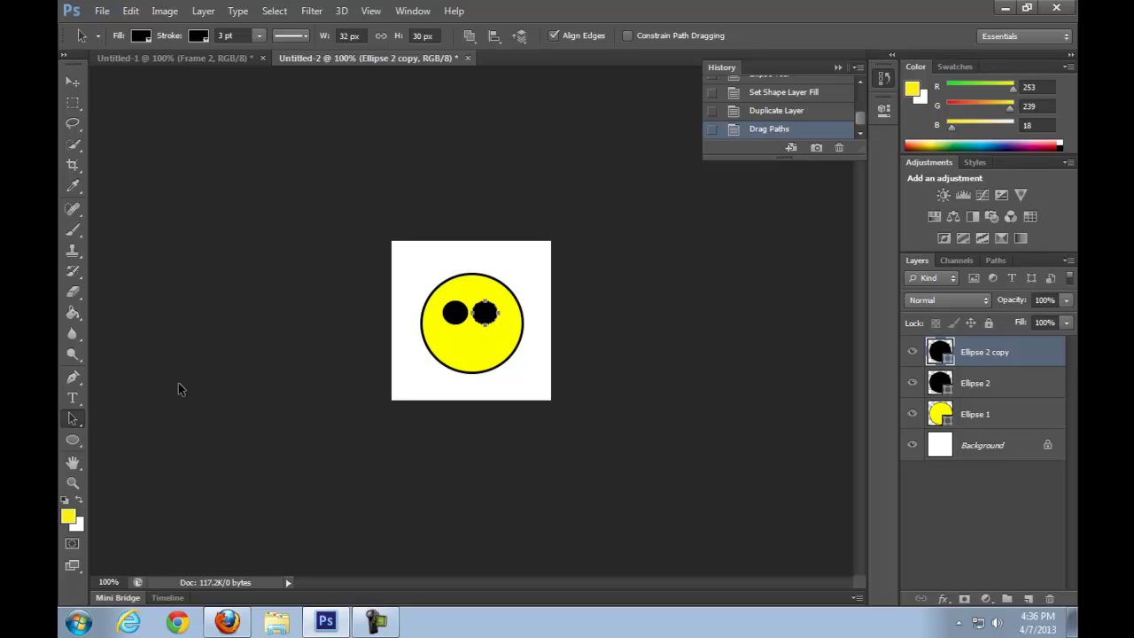
Draw a wide mouth ellipse about 74 by 24 px below the eyes and change its fill to yellow
left_click(74, 439)
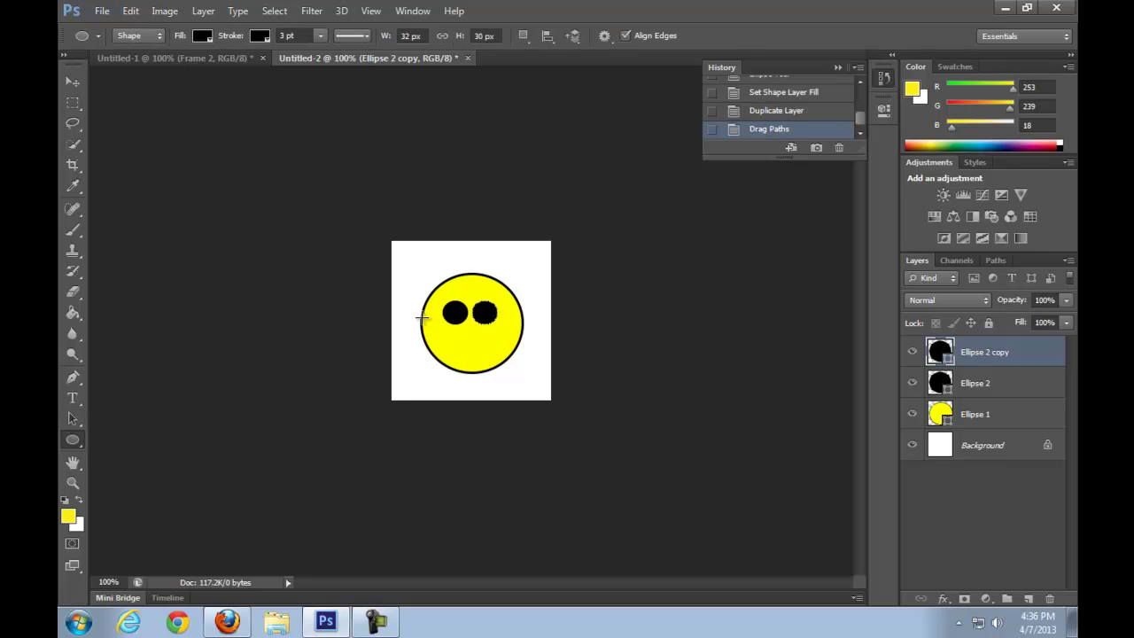
left_click_drag(442, 335, 500, 355)
left_click(202, 36)
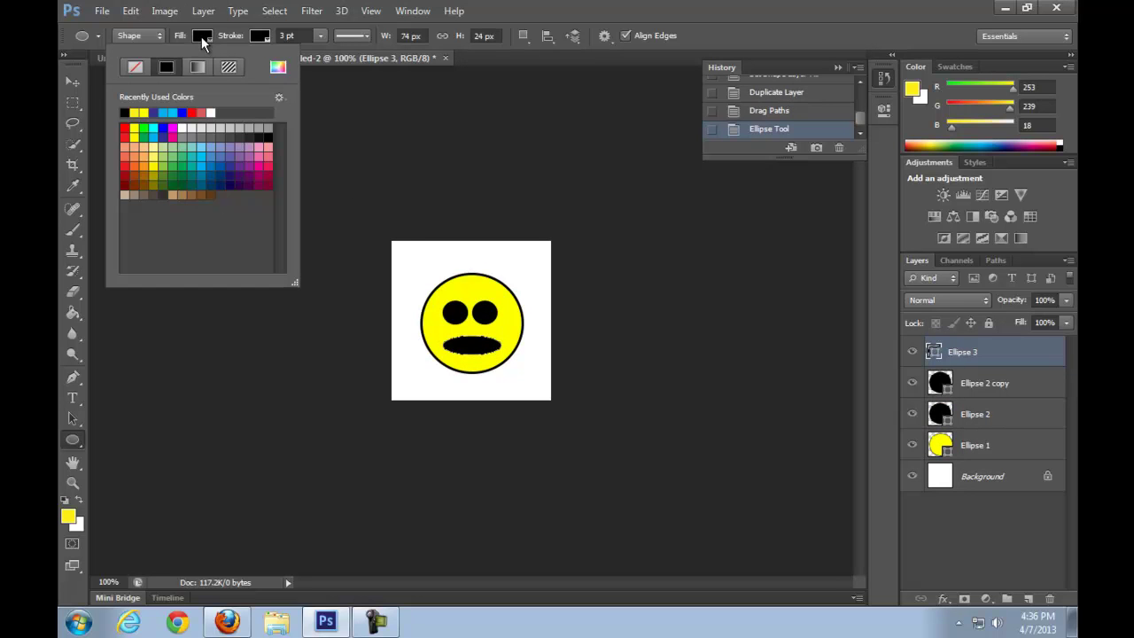
left_click(141, 110)
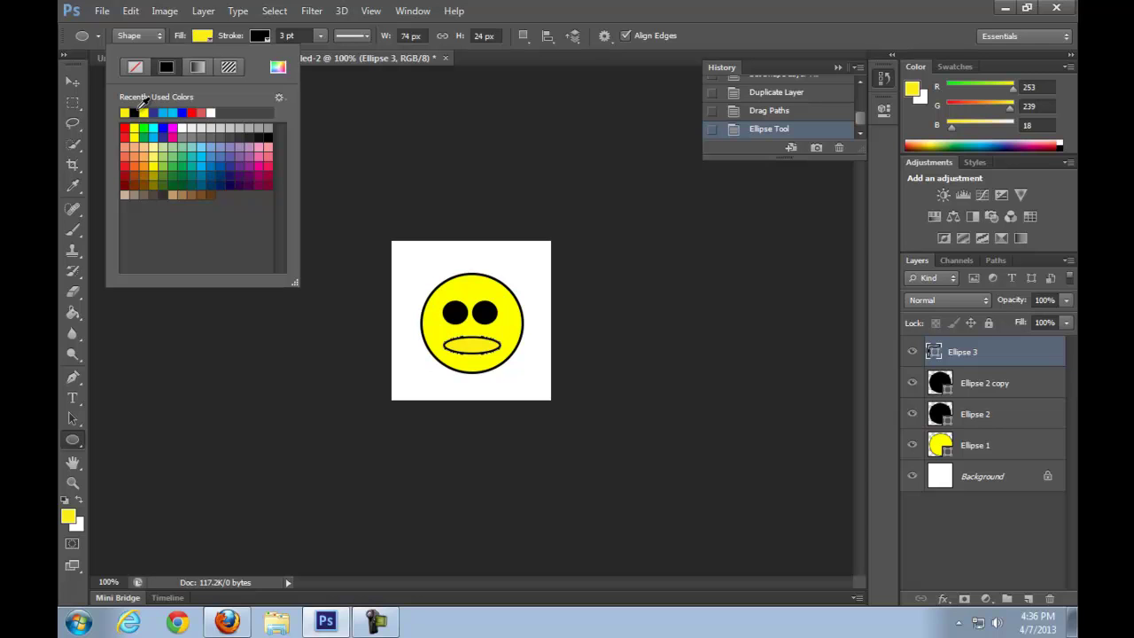
left_click(75, 439)
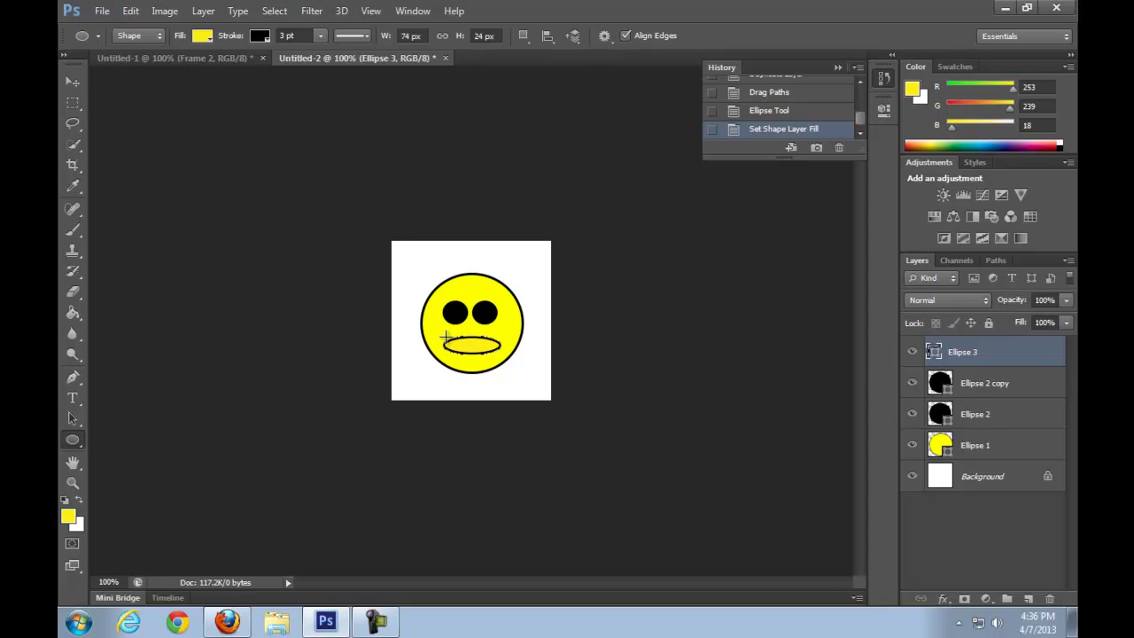
Duplicate the mouth ellipse's layer within the same document, keeping the default copy name
right_click(985, 353)
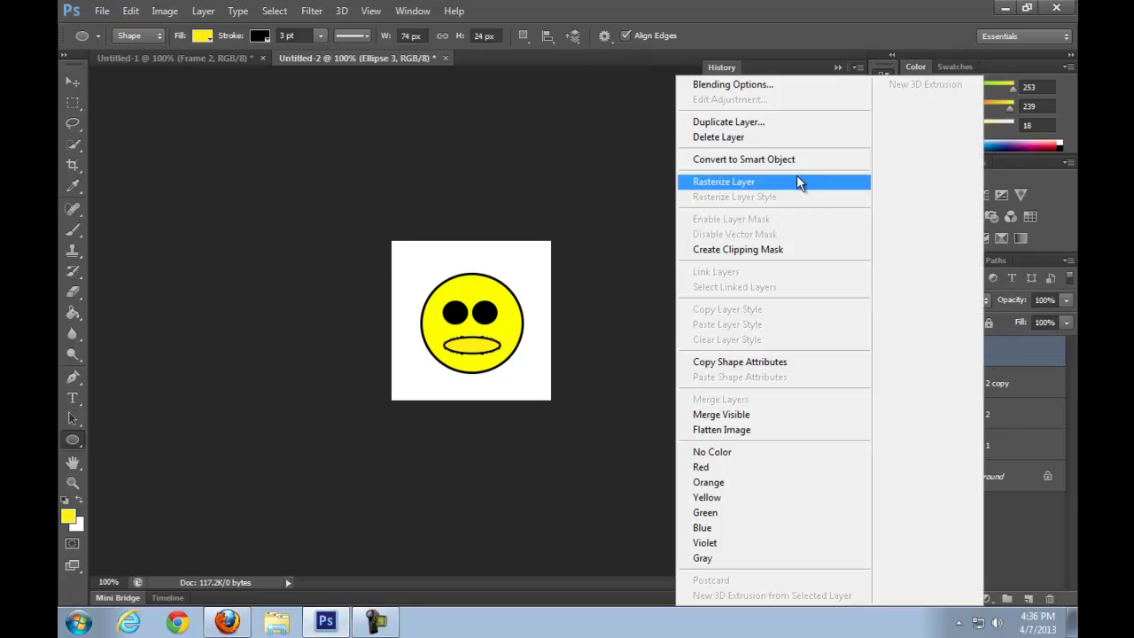
left_click(759, 124)
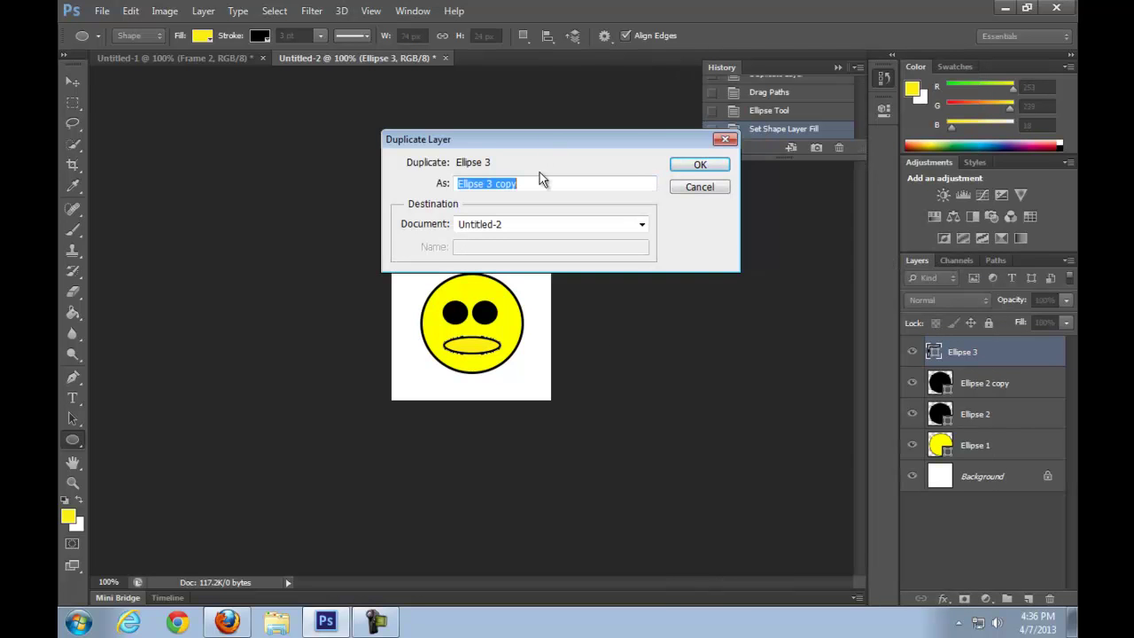
left_click(699, 165)
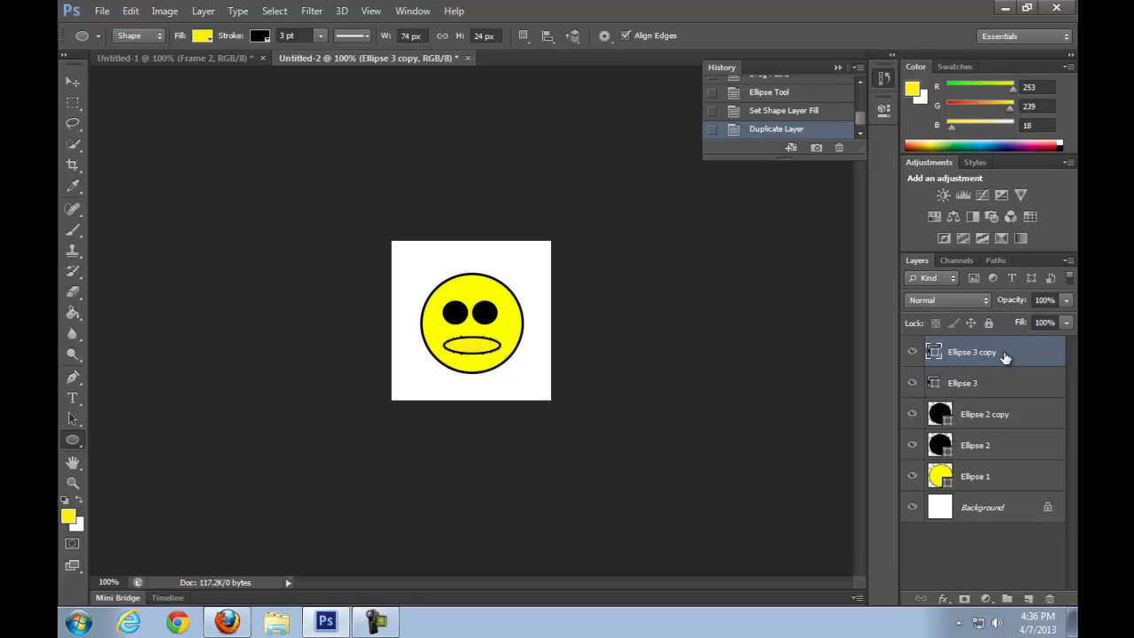
Rasterize the shape on the mouth copy layer and hide the original mouth layer
left_click(211, 13)
mouse_move(223, 139)
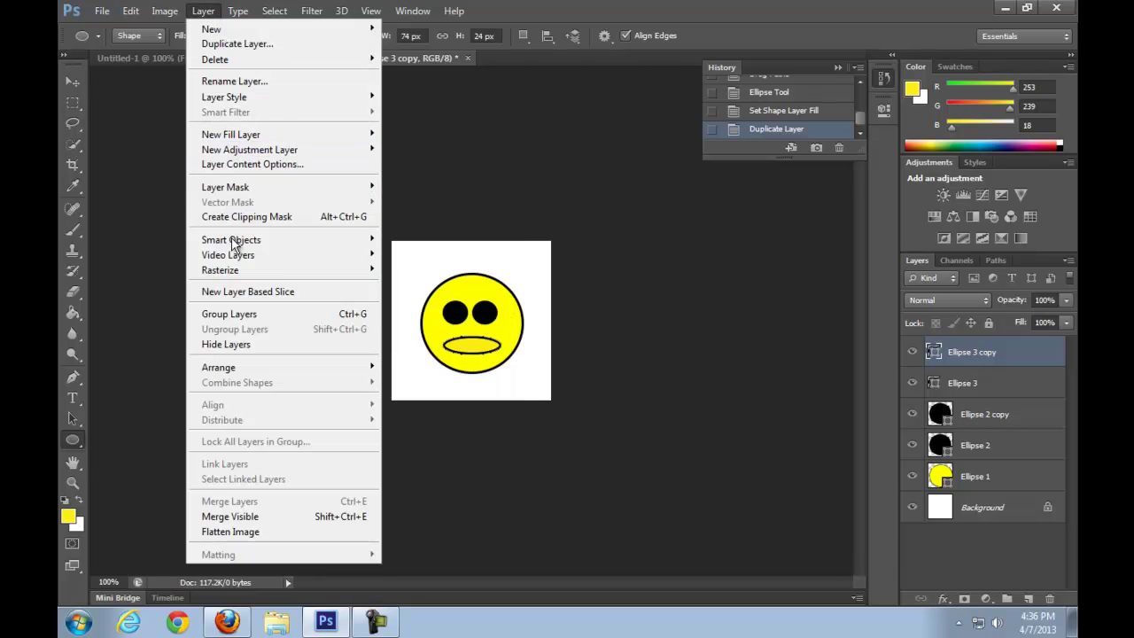
mouse_move(271, 267)
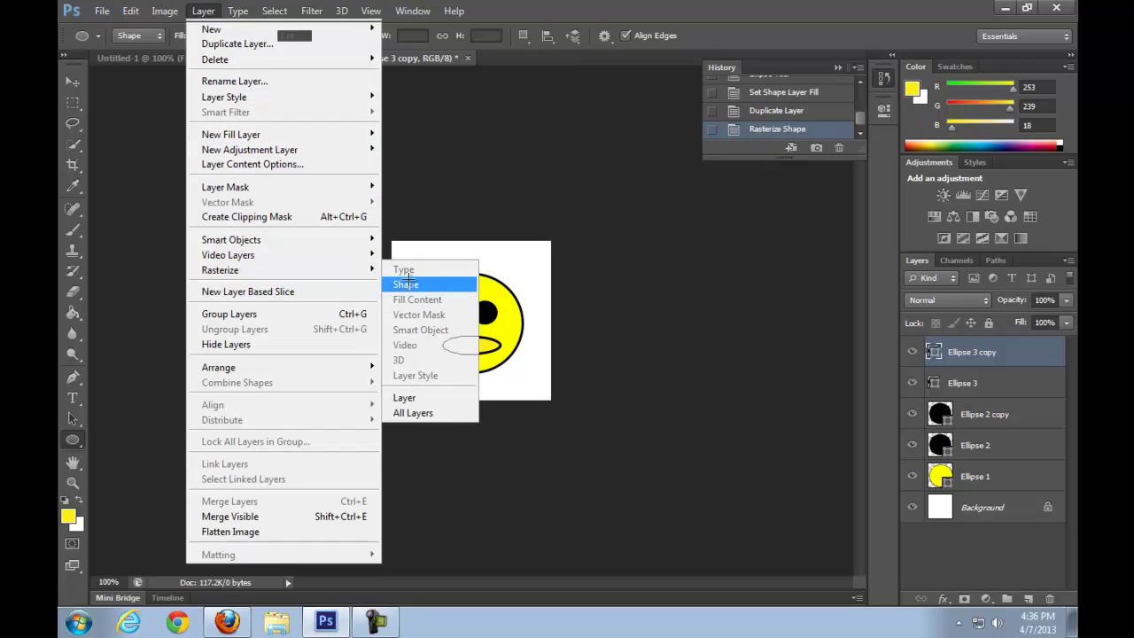
left_click(409, 285)
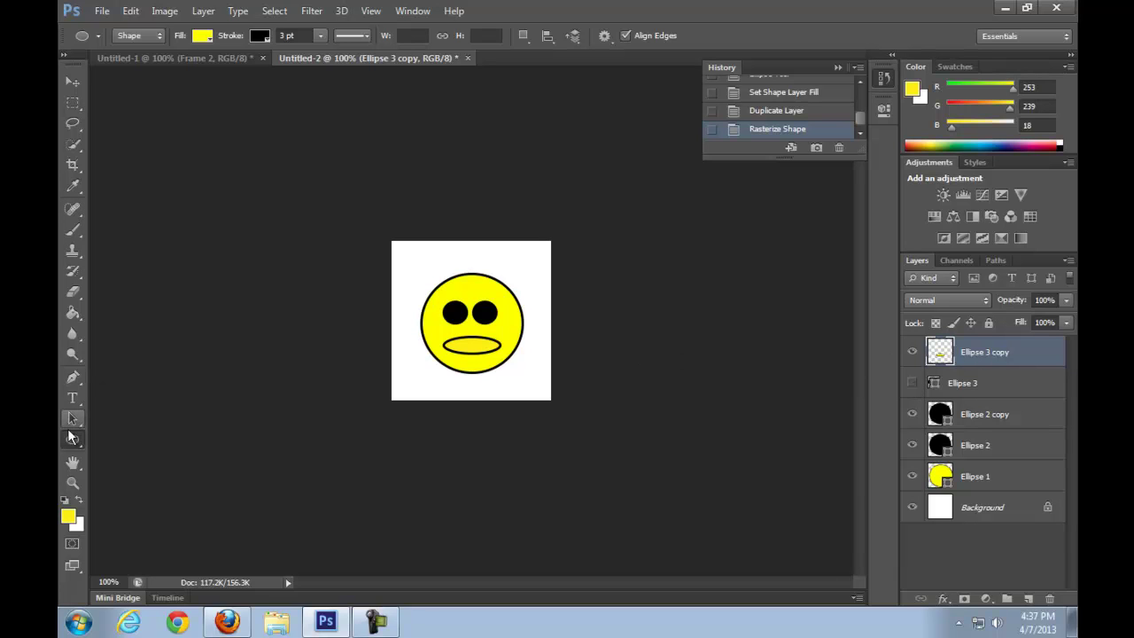
Erase the upper part of the mouth copy with the Eraser, leaving the lower curve as a smile
left_click(73, 291)
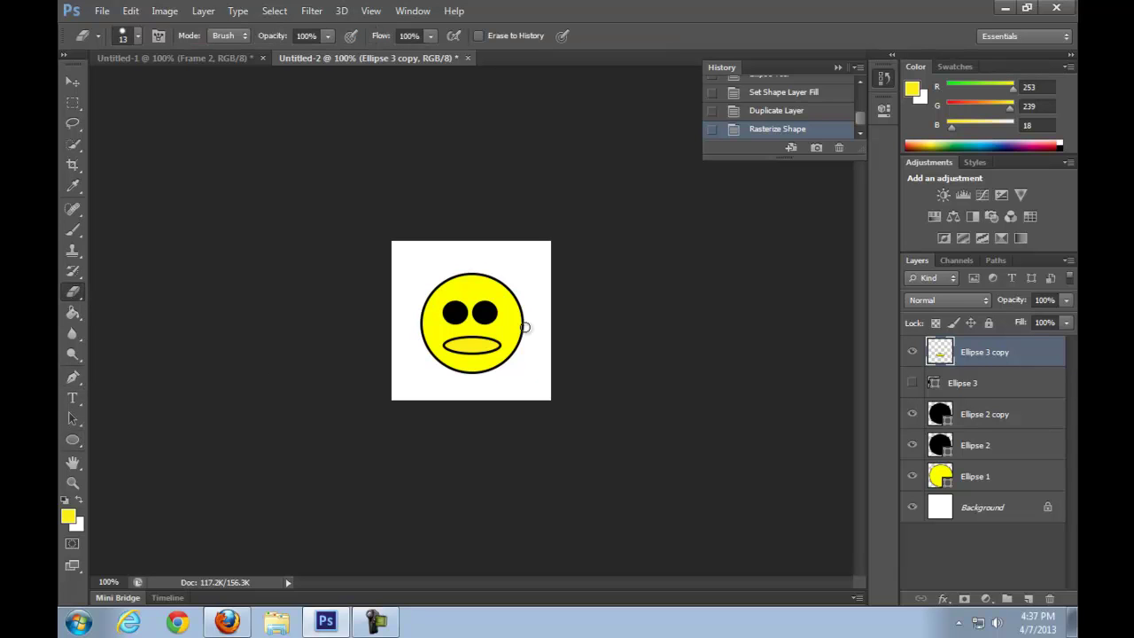
left_click_drag(500, 340, 440, 338)
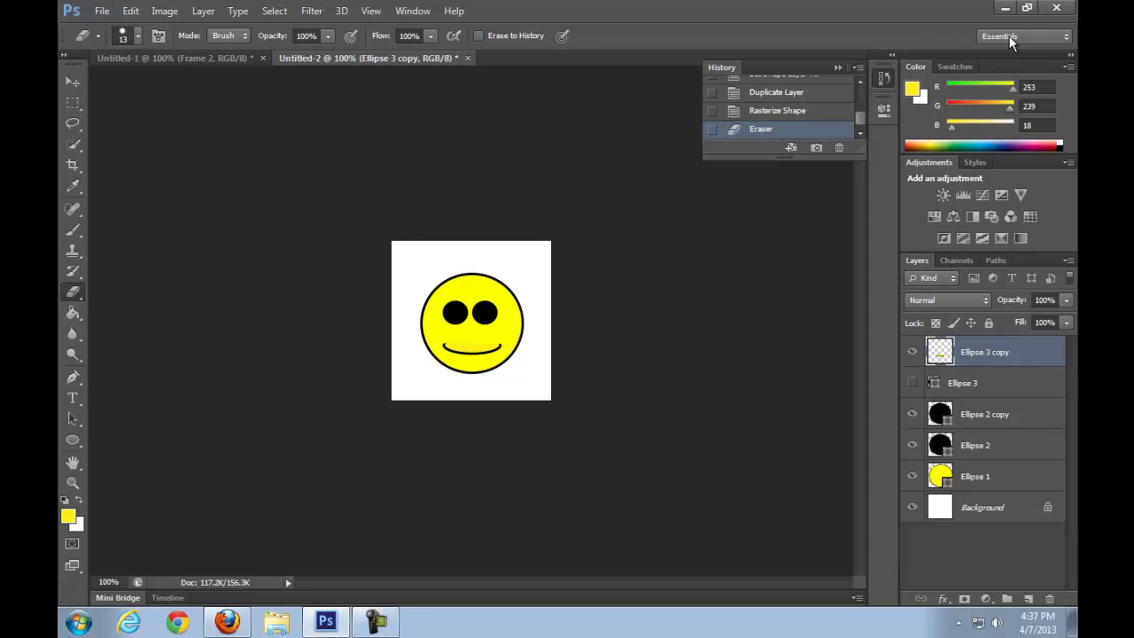
Switch to the Motion workspace and create a frame animation in the timeline
left_click(1054, 36)
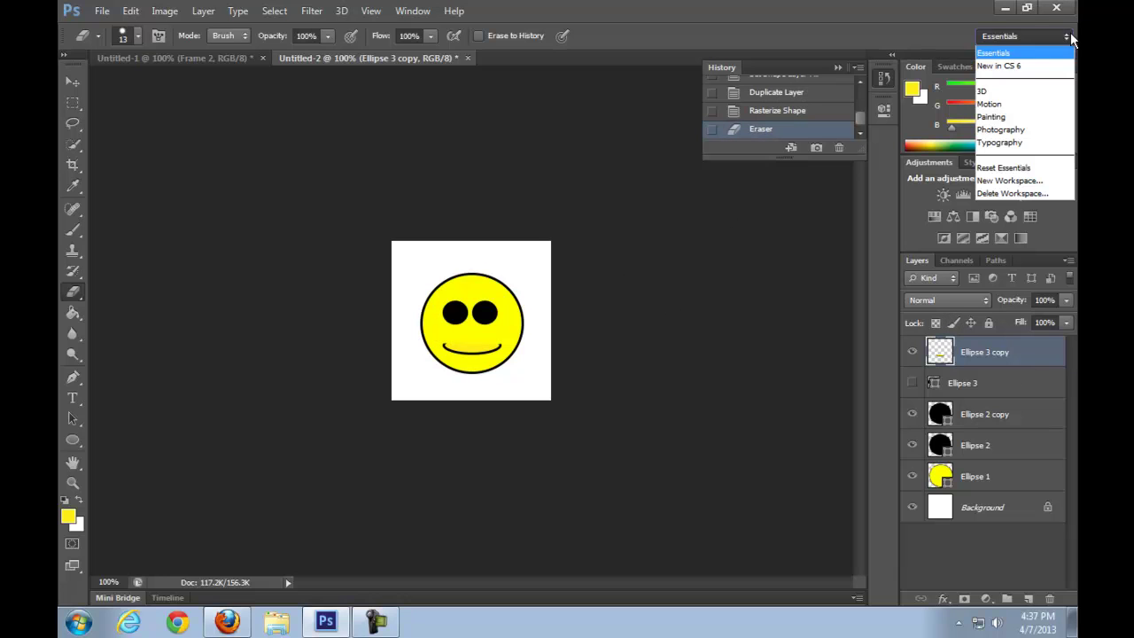
left_click(990, 103)
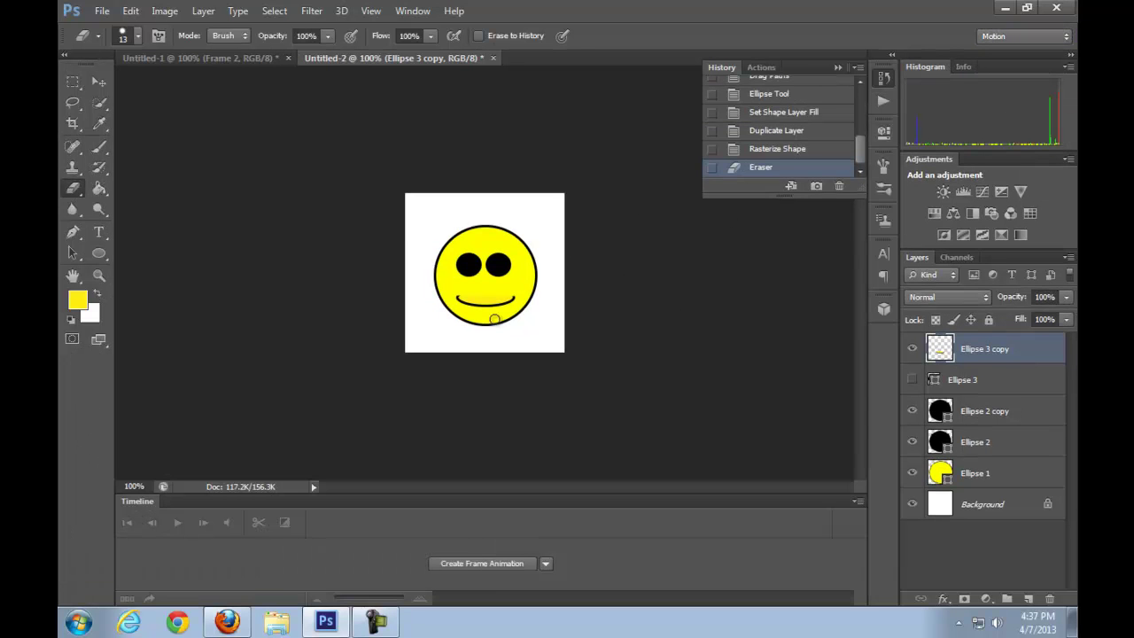
left_click(546, 564)
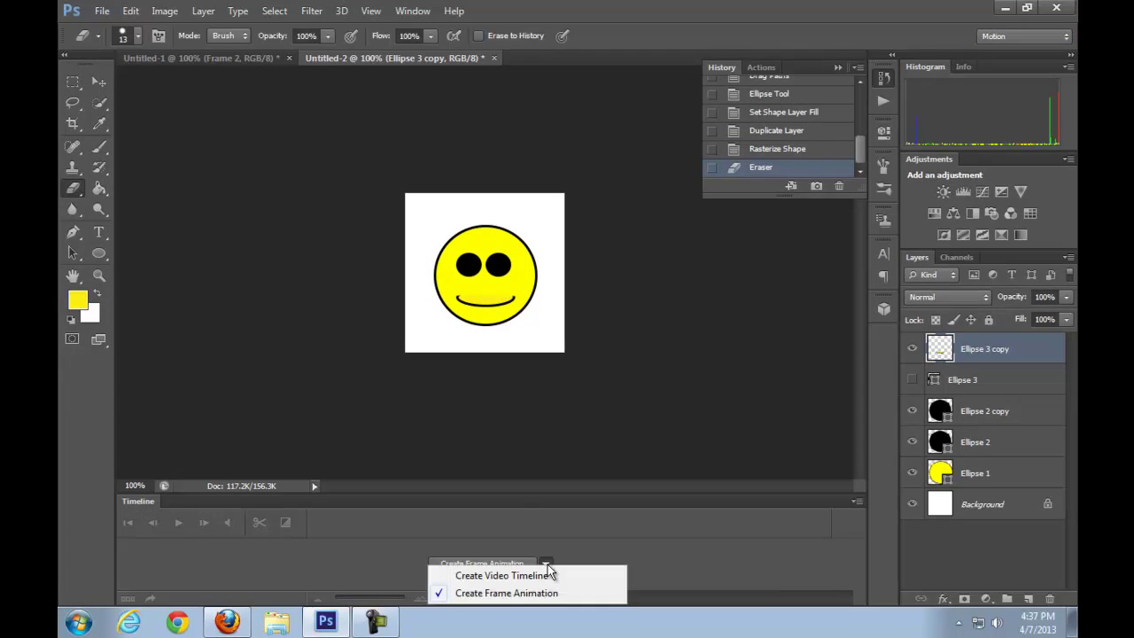
left_click(506, 593)
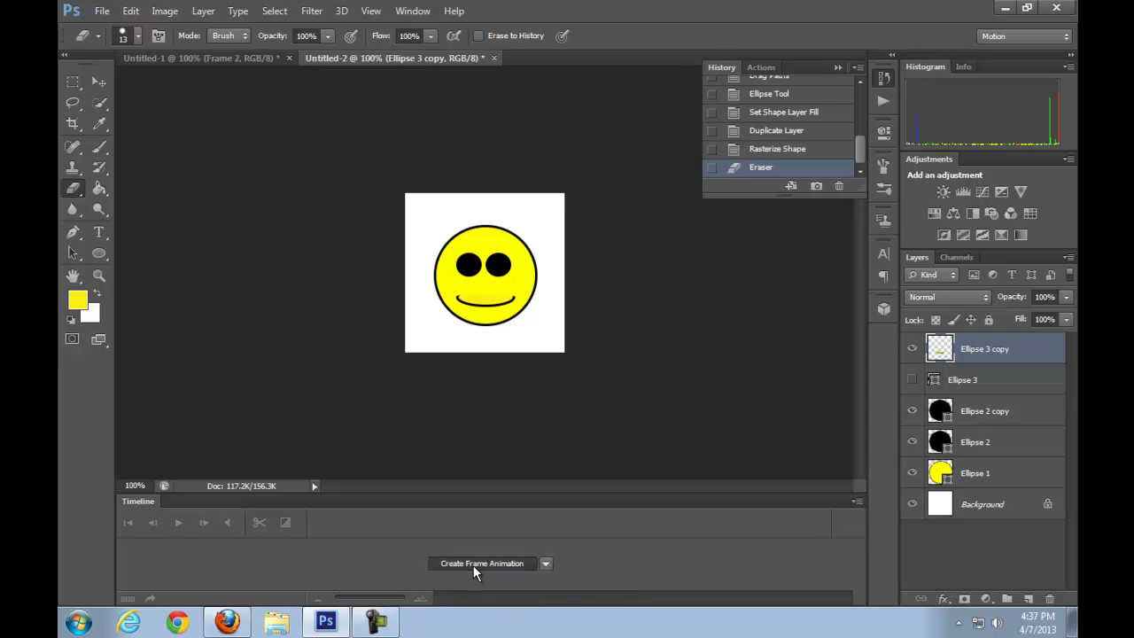
left_click(473, 565)
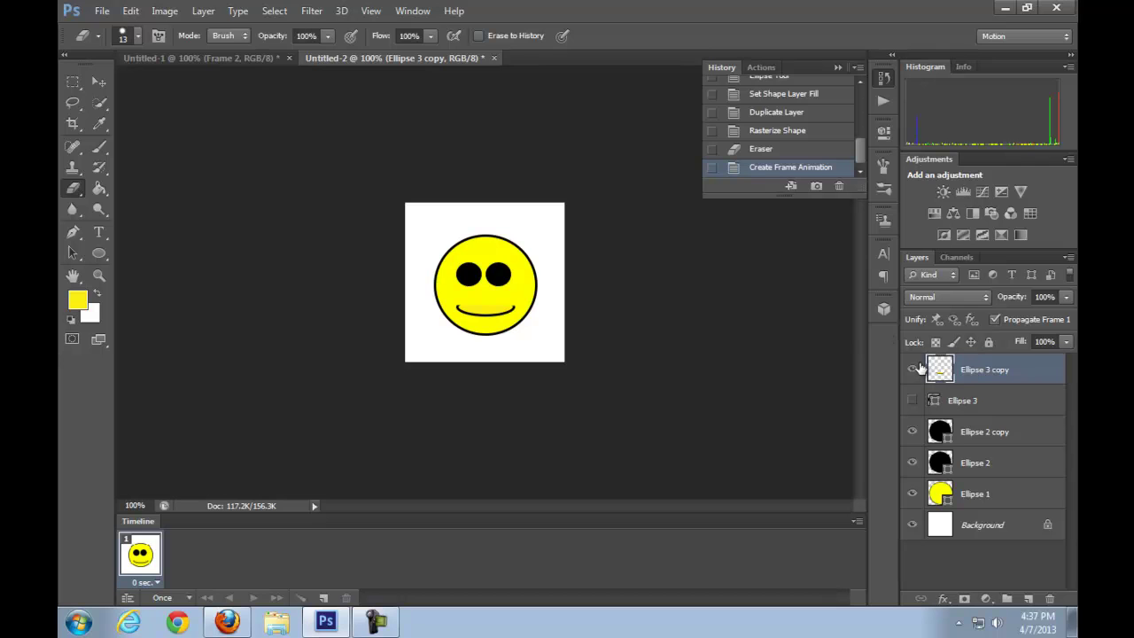
Show the original mouth ellipse in the first frame and add a second animation frame
left_click(912, 402)
left_click(856, 523)
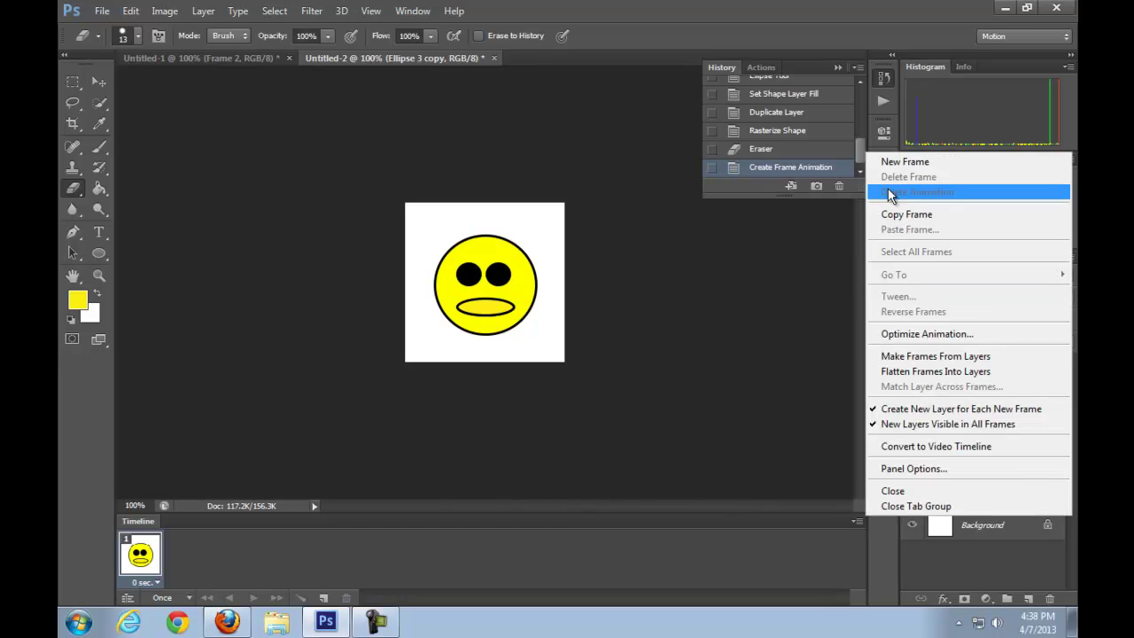
left_click(929, 159)
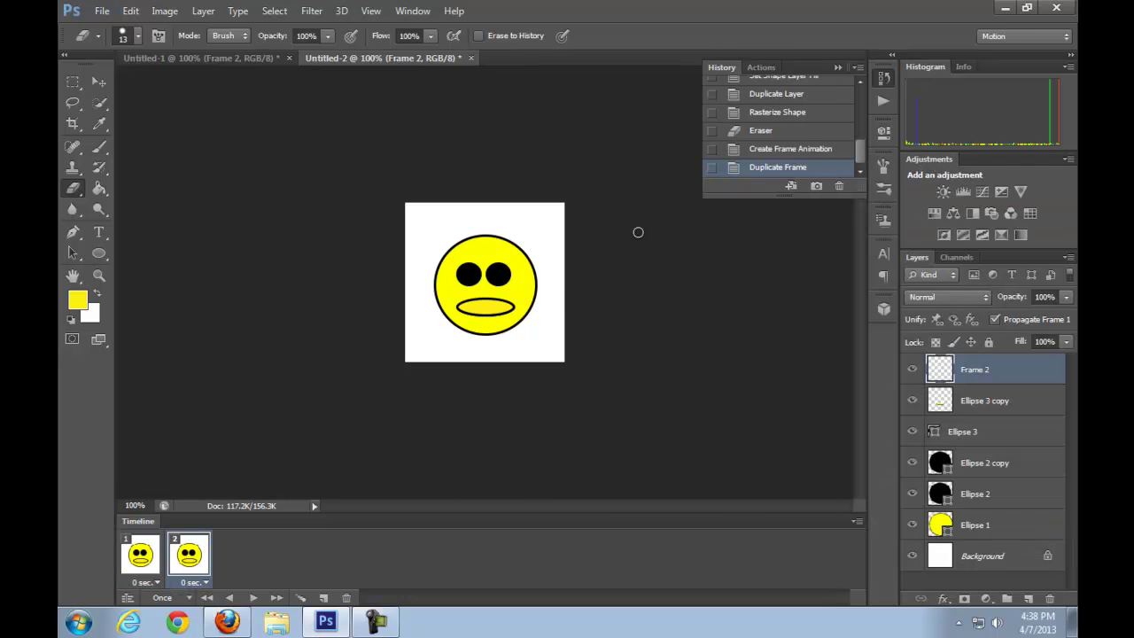
Hide the original mouth ellipse layer in the second frame, keeping the new Frame 2 layer visible
left_click(912, 371)
left_click(912, 371)
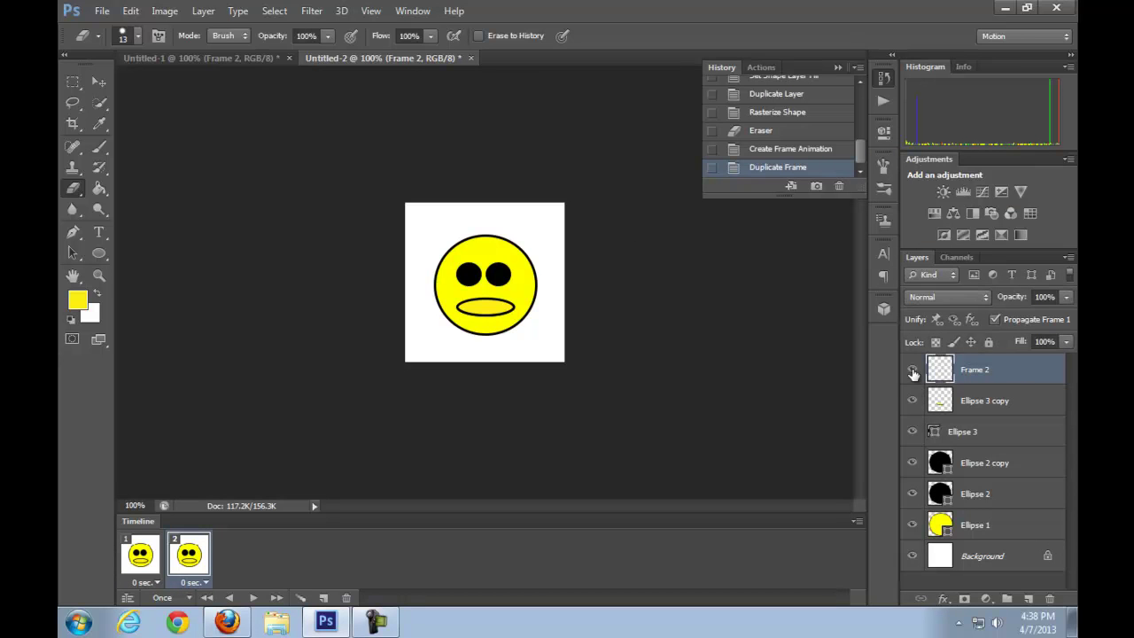
left_click(912, 434)
Set the delay of both animation frames to 1.0 second
left_click(140, 583)
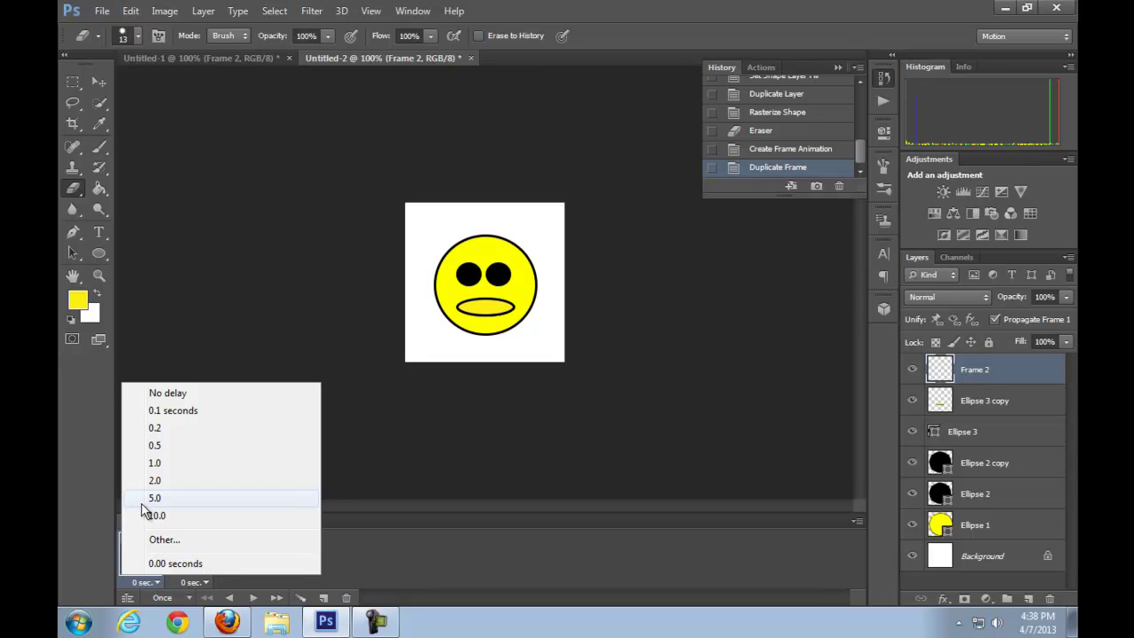
left_click(196, 459)
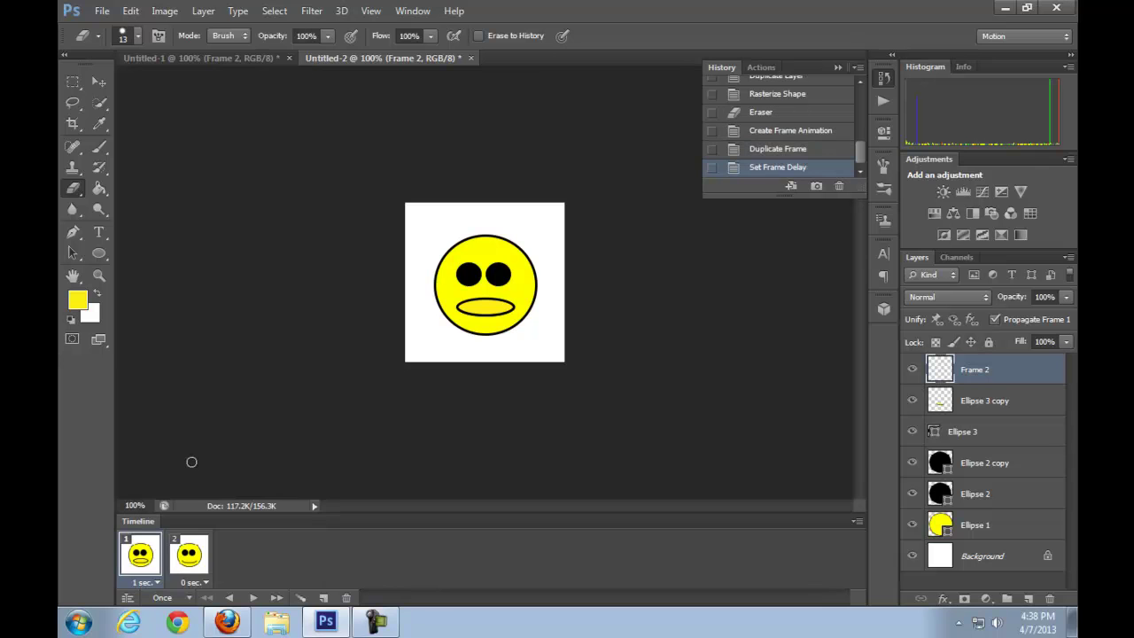
left_click(189, 577)
left_click(211, 464)
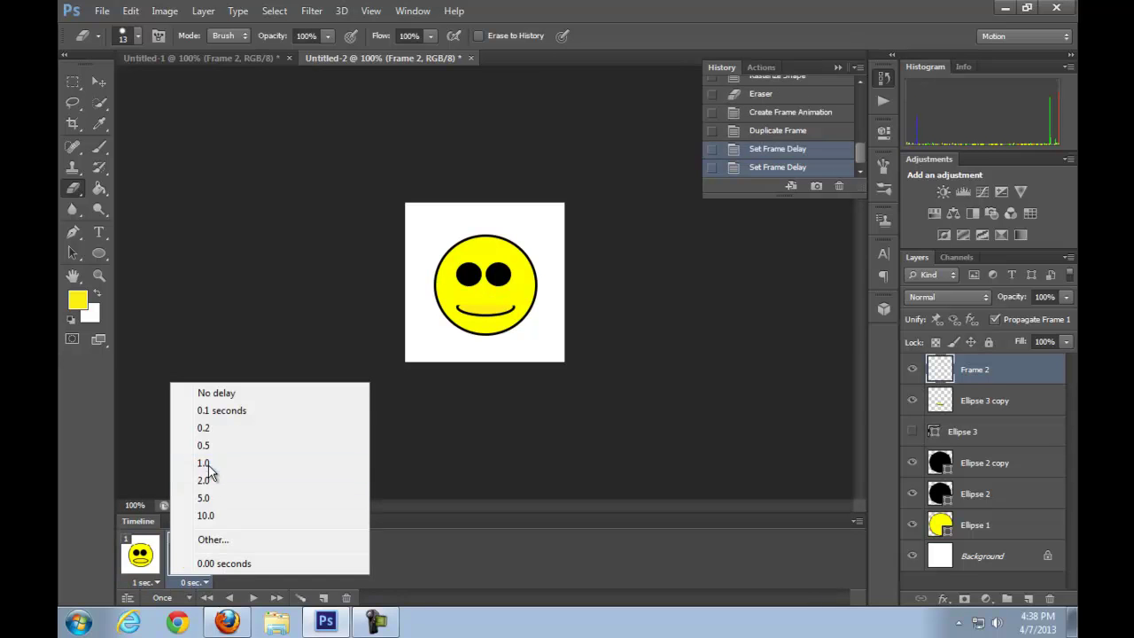
Set the animation to loop forever, then play it as a preview and stop it
left_click(174, 599)
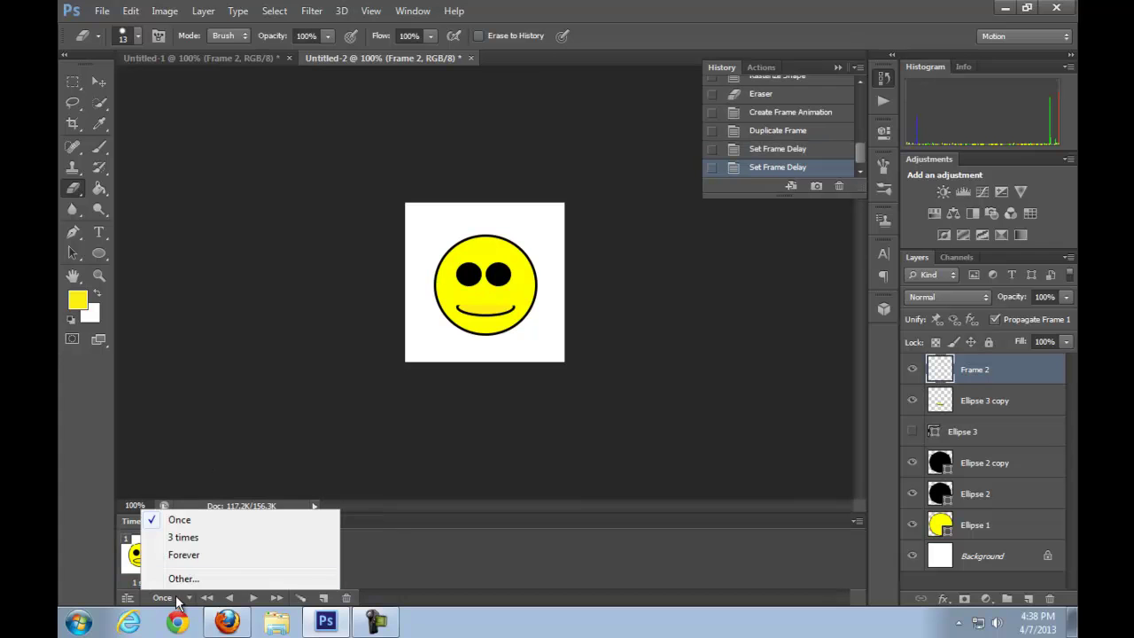
left_click(200, 558)
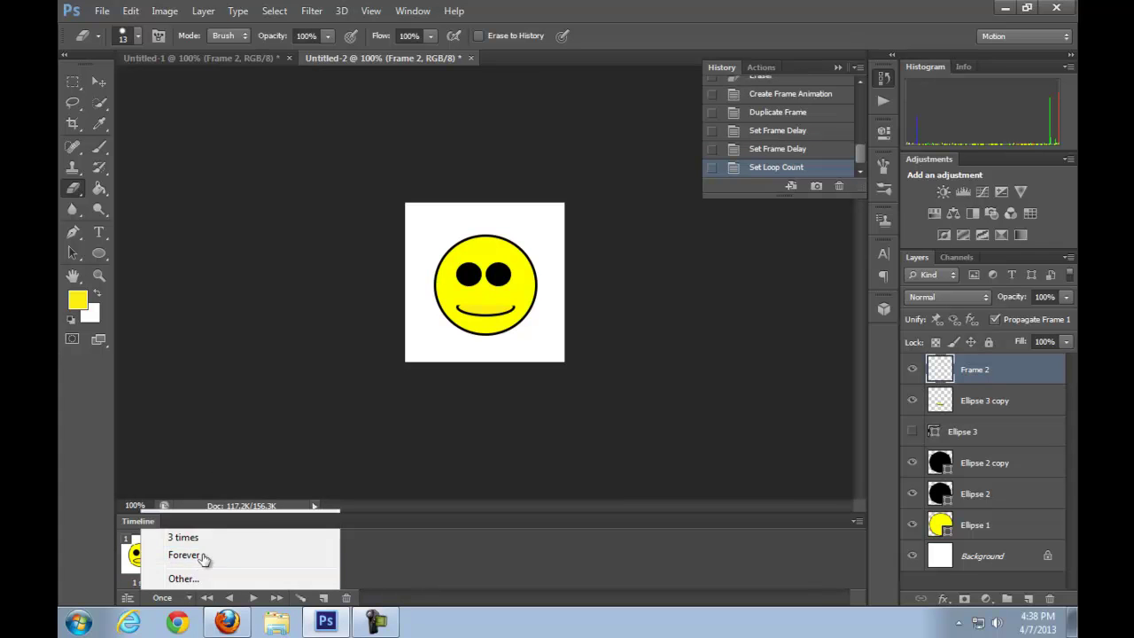
left_click(253, 599)
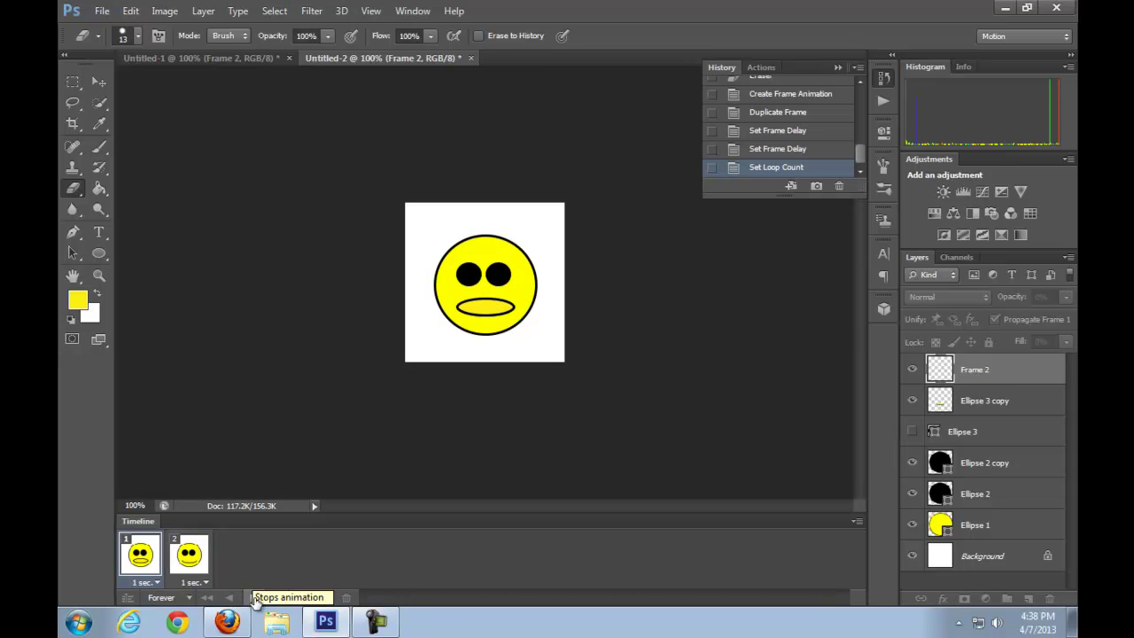
left_click(254, 599)
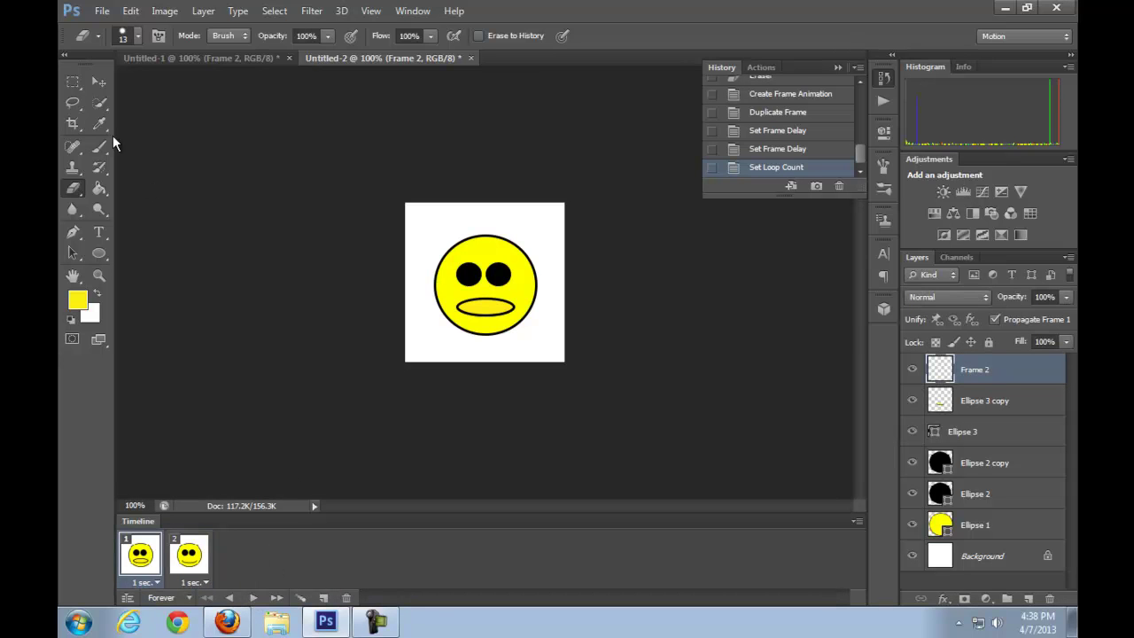
Export the animation with Save for Web as a GIF named Untitled-2.gif on the Desktop
left_click(102, 11)
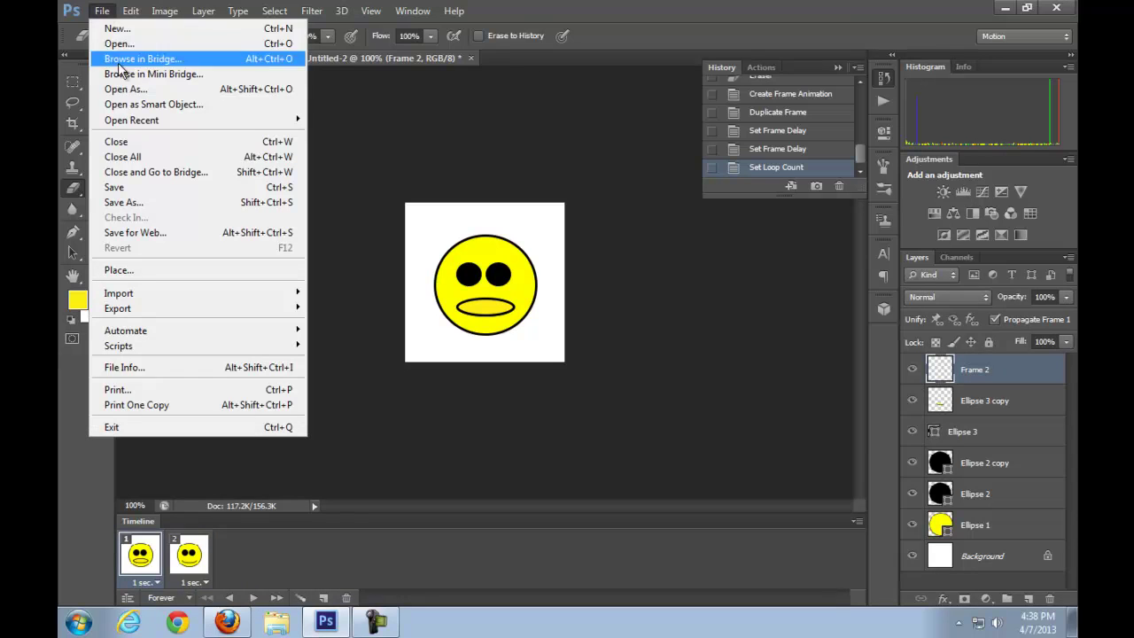
left_click(155, 233)
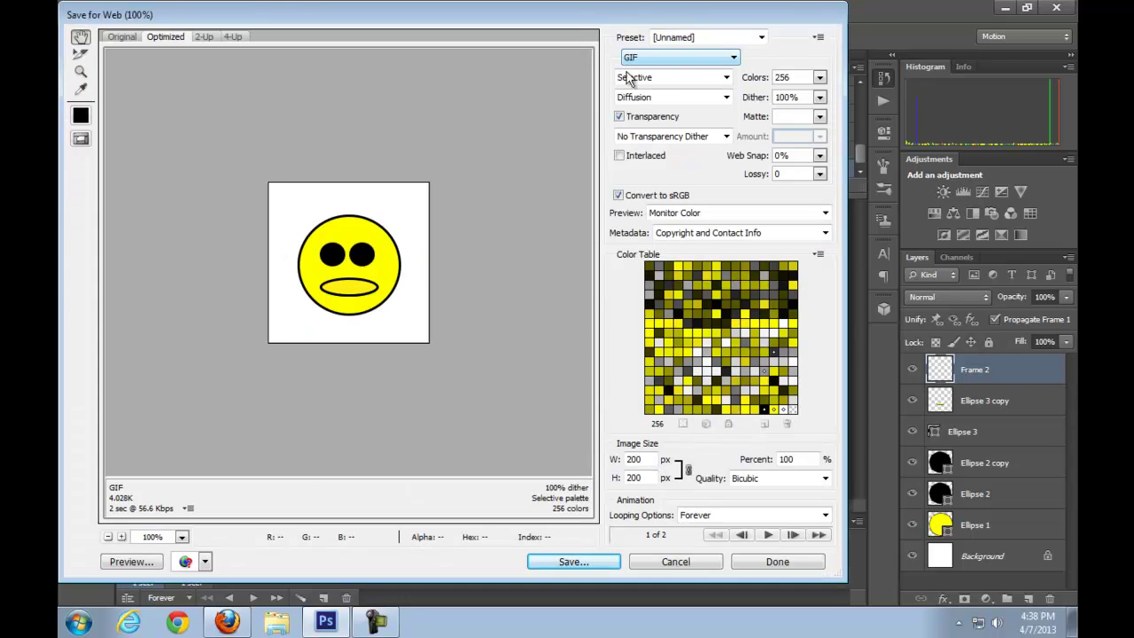
left_click(574, 561)
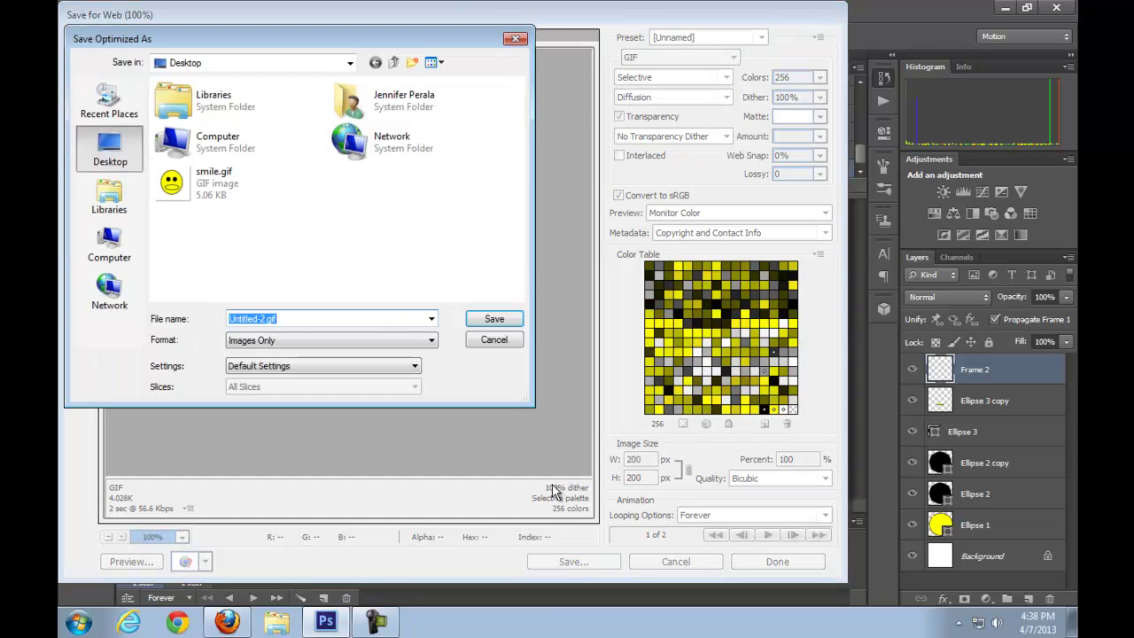
left_click(494, 321)
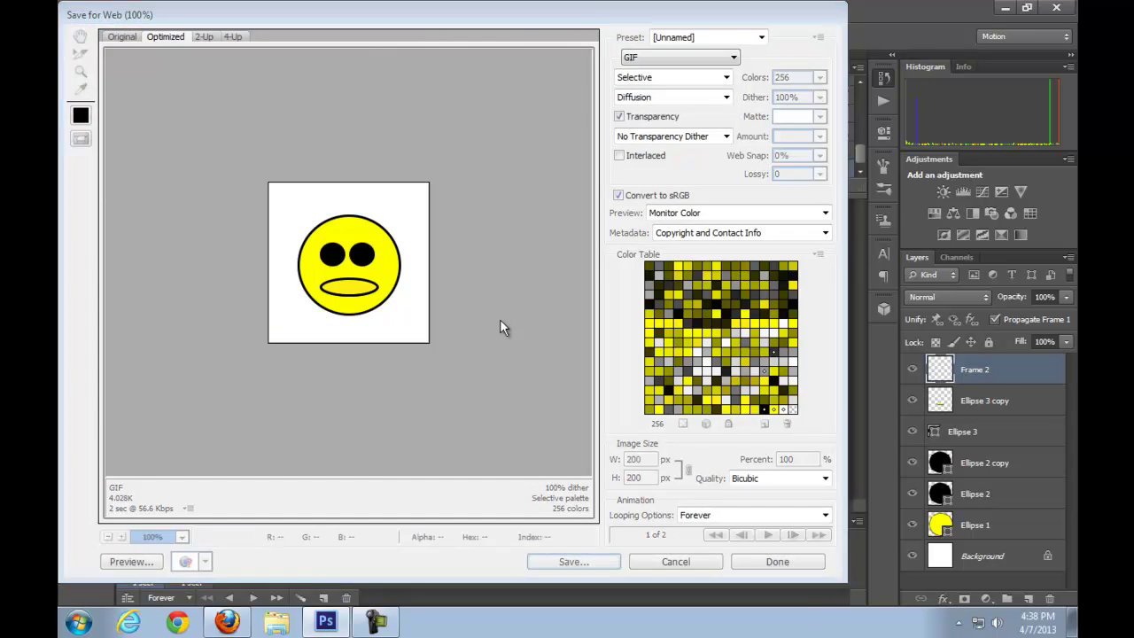
Minimize Photoshop and open the exported Untitled-2.gif from the desktop to check the animation
left_click(1004, 9)
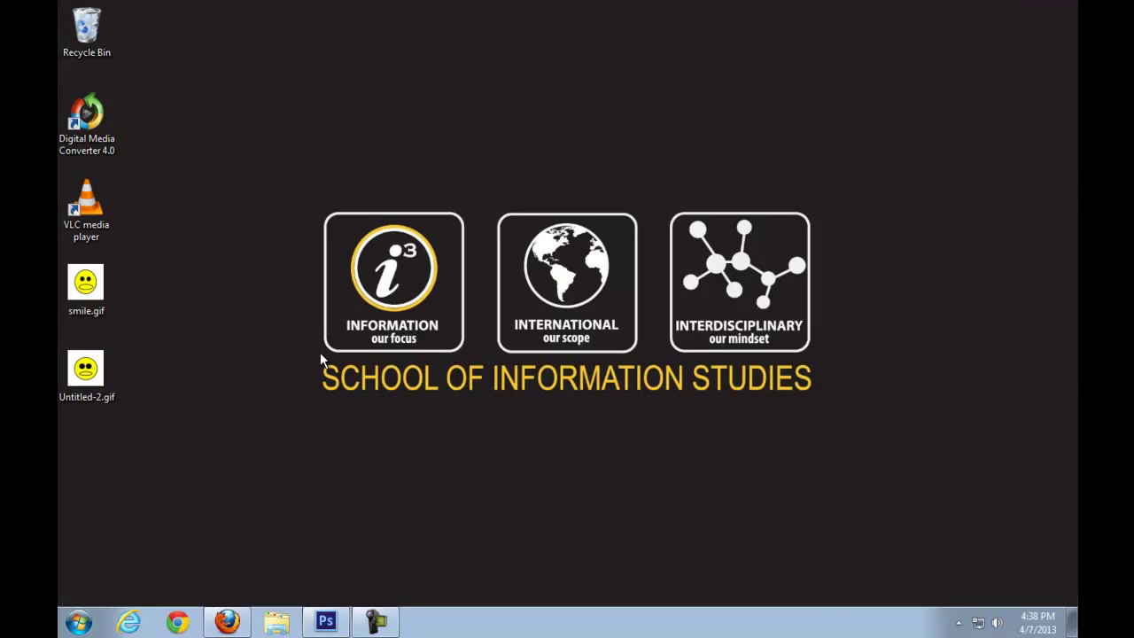
double_click(85, 371)
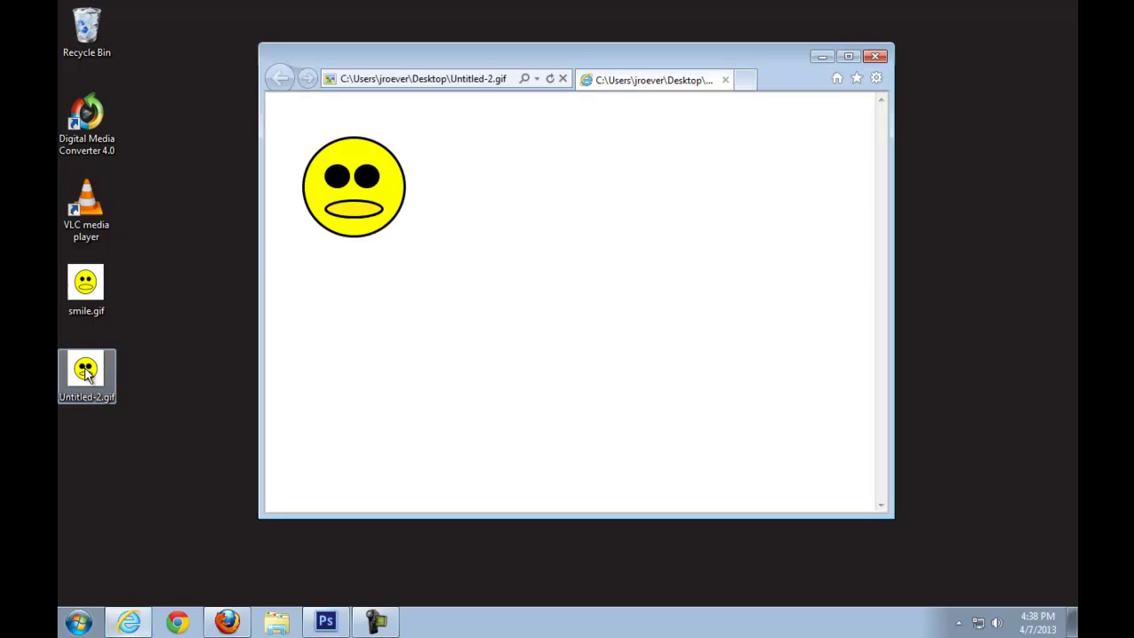